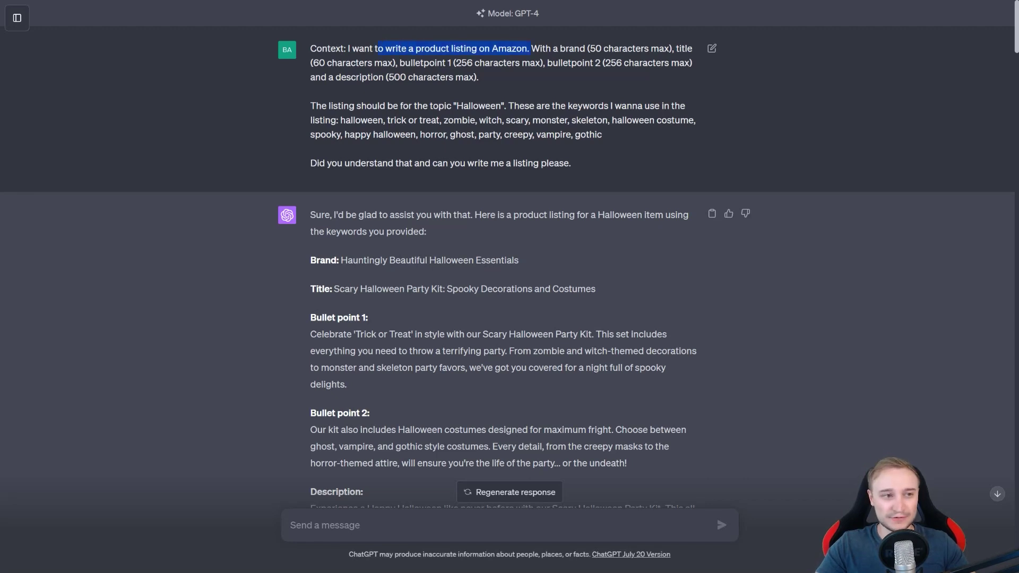
{"action": "left_click_drag", "start_coordinate": [375, 49], "coordinate": [353, 48]}
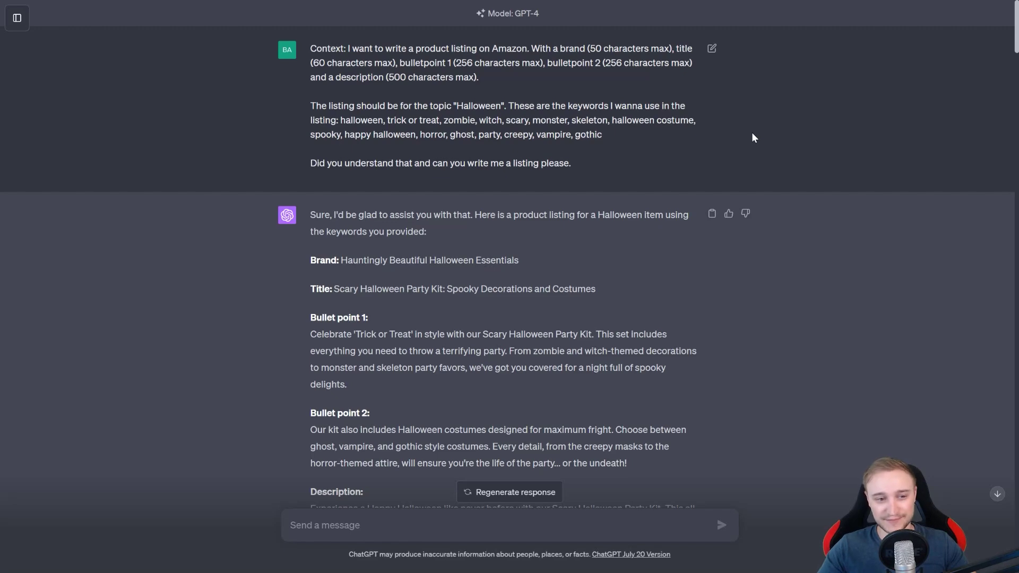
Scroll to the follow-up banning colons and saying product, not kit, with the revised Halloween listing.
{"action": "scroll", "coordinate": [552, 211], "scroll_direction": "down", "scroll_amount": 3}
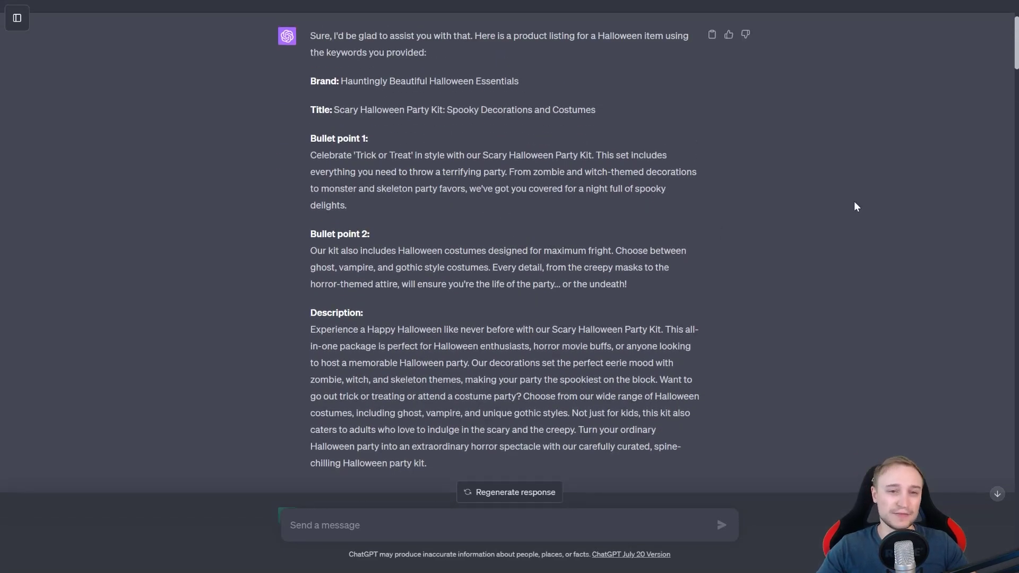
{"action": "scroll", "coordinate": [854, 206], "scroll_direction": "up", "scroll_amount": 3}
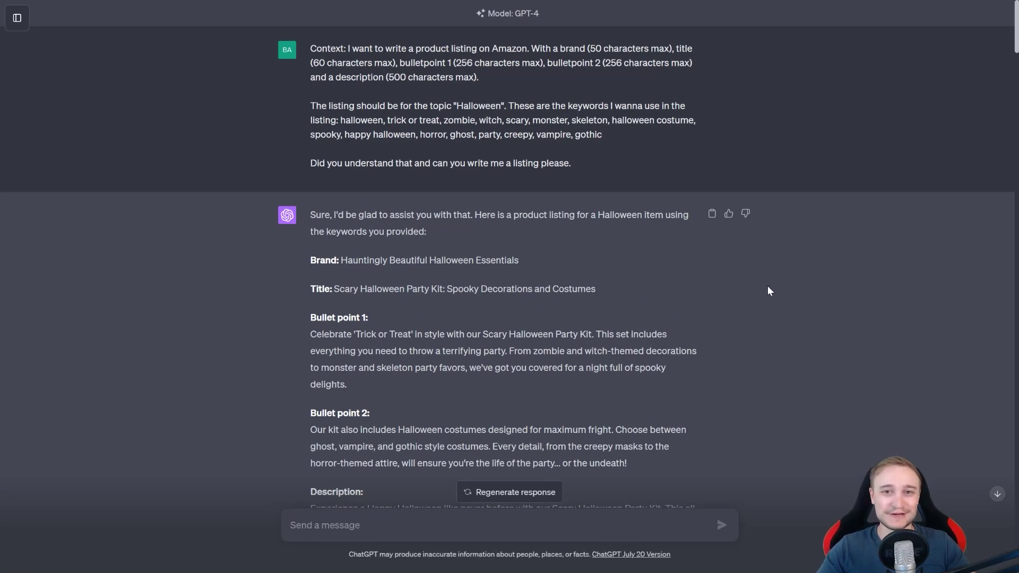
{"action": "scroll", "coordinate": [696, 186], "scroll_direction": "down", "scroll_amount": 3}
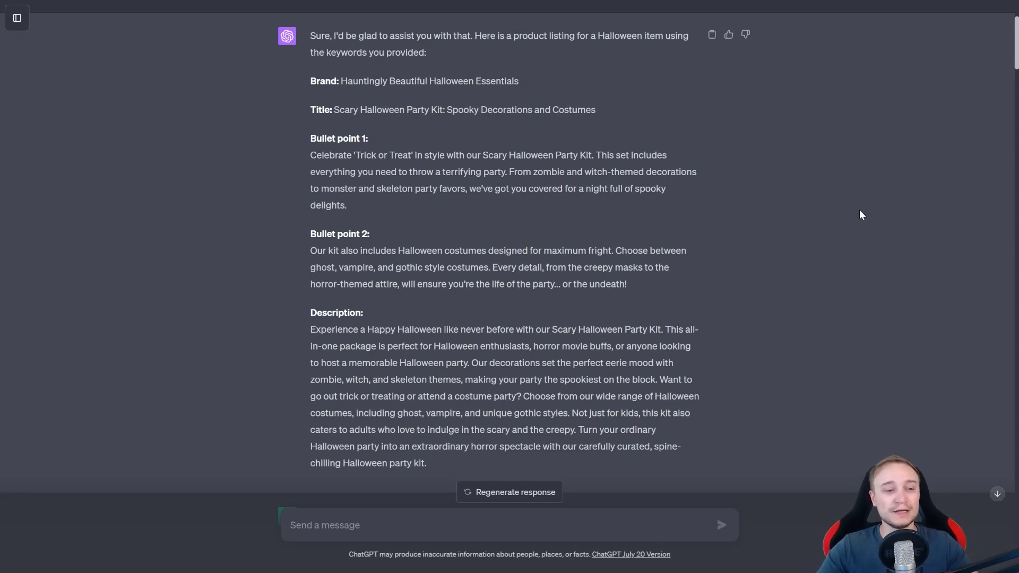
{"action": "scroll", "coordinate": [768, 186], "scroll_direction": "down", "scroll_amount": 2}
{"action": "scroll", "coordinate": [790, 204], "scroll_direction": "up", "scroll_amount": 2}
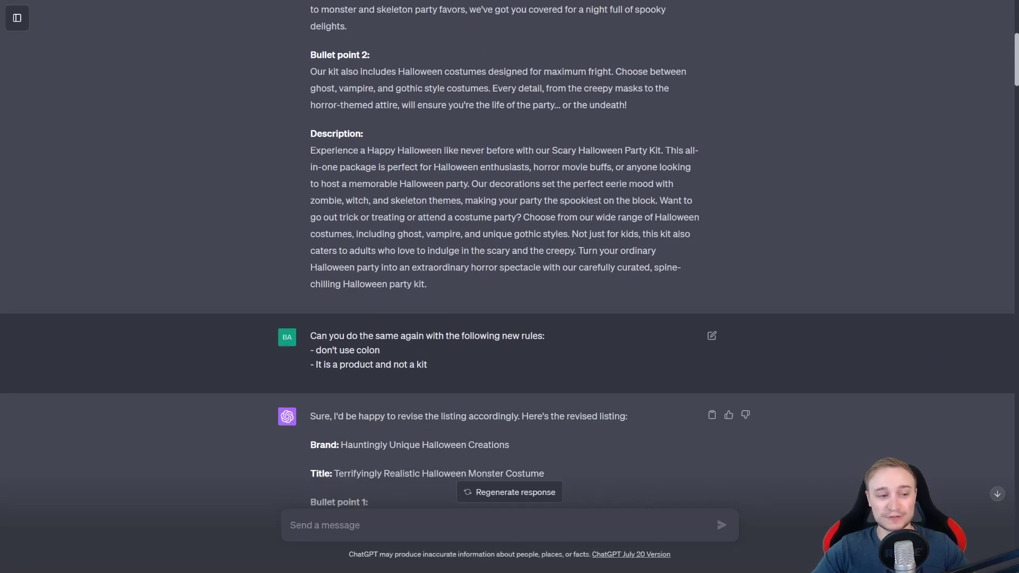
Scroll to the axolotl keywords message and its generated 'A Lotl Love For Axolotls' listing.
{"action": "scroll", "coordinate": [378, 370], "scroll_direction": "up", "scroll_amount": 3}
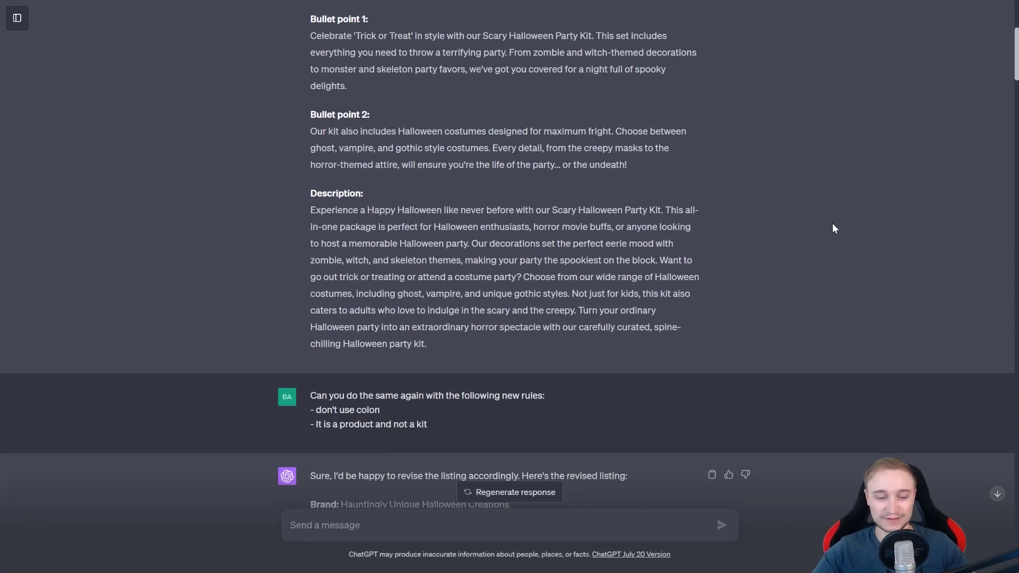
{"action": "scroll", "coordinate": [827, 228], "scroll_direction": "down", "scroll_amount": 1}
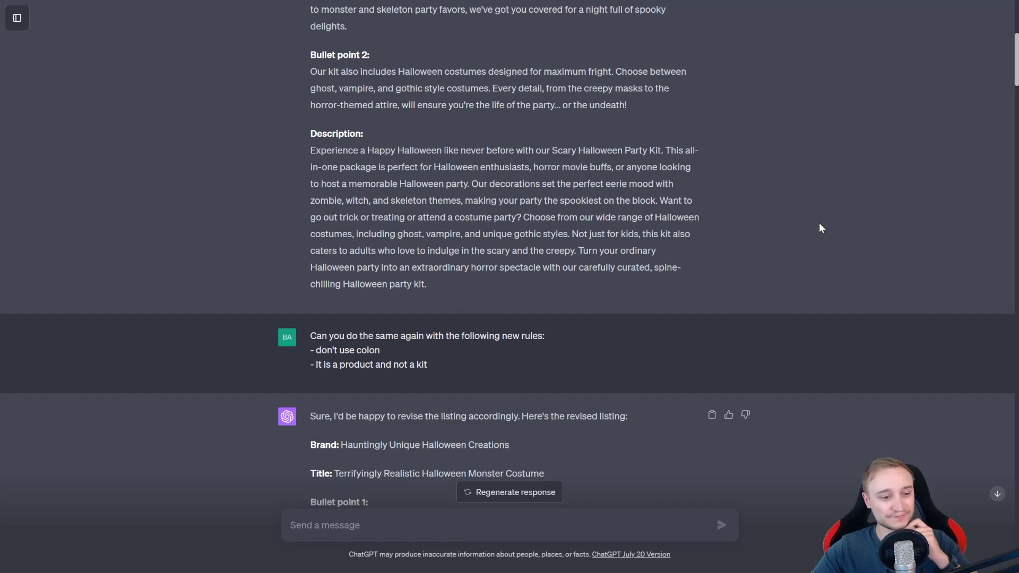
{"action": "scroll", "coordinate": [819, 222], "scroll_direction": "down", "scroll_amount": 4}
{"action": "scroll", "coordinate": [466, 254], "scroll_direction": "down", "scroll_amount": 6}
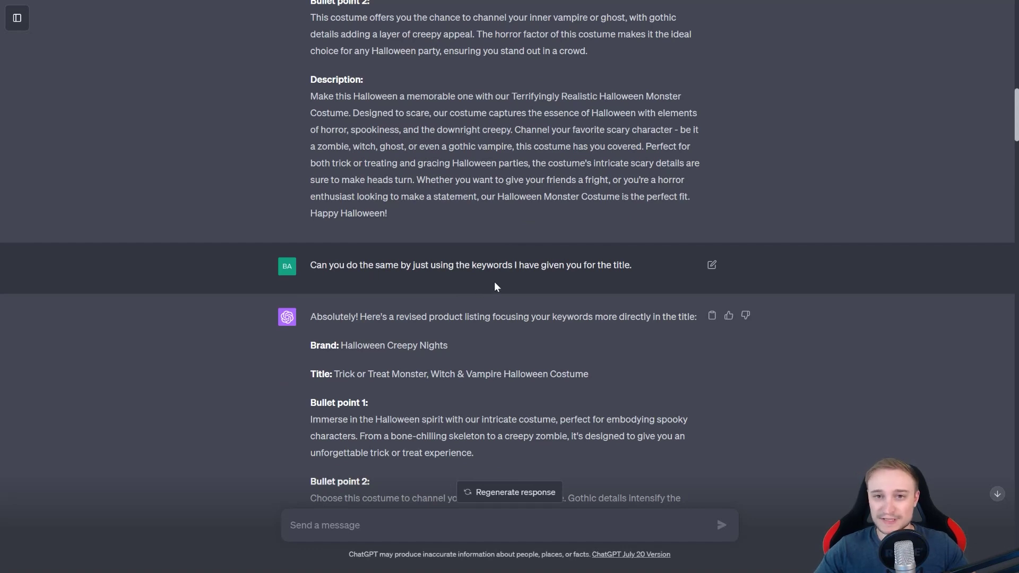
{"action": "scroll", "coordinate": [492, 276], "scroll_direction": "up", "scroll_amount": 4}
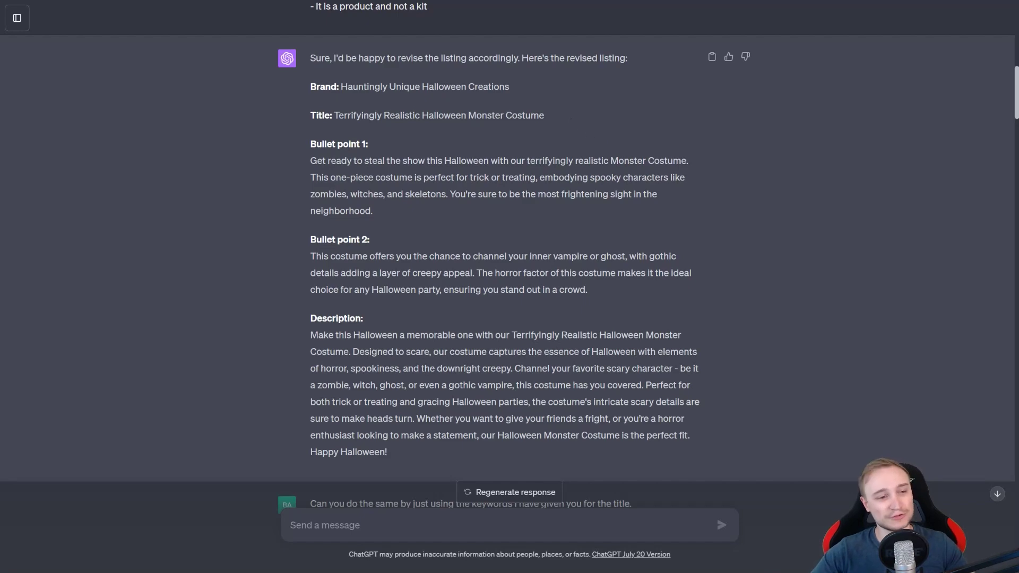
{"action": "scroll", "coordinate": [661, 116], "scroll_direction": "down", "scroll_amount": 3}
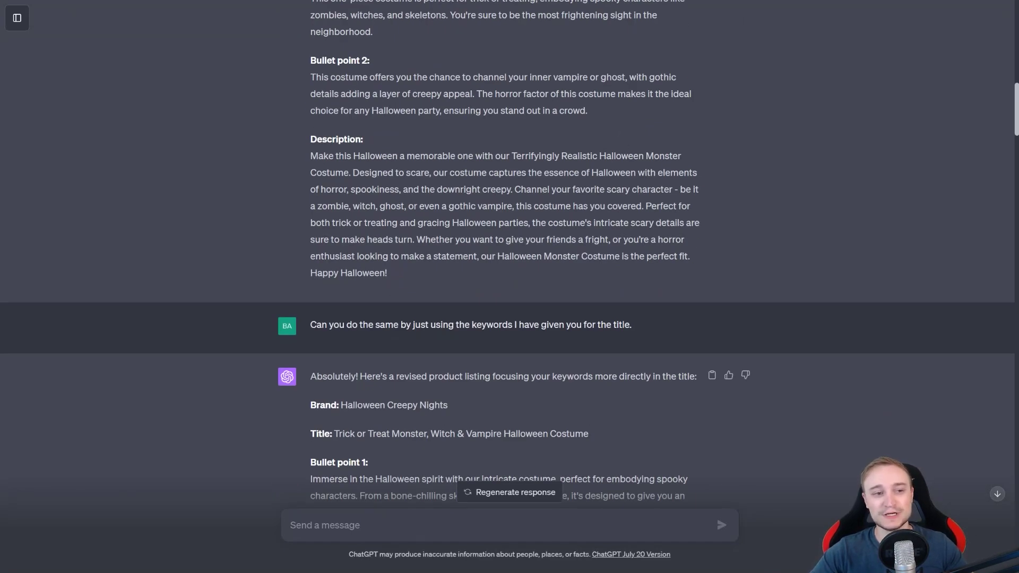
{"action": "scroll", "coordinate": [725, 175], "scroll_direction": "down", "scroll_amount": 1}
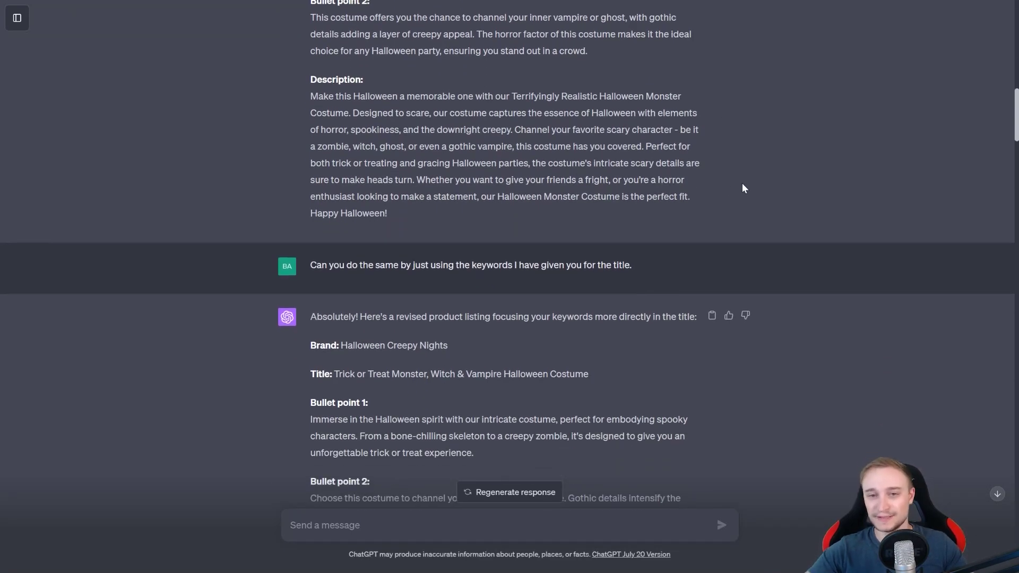
{"action": "scroll", "coordinate": [743, 183], "scroll_direction": "down", "scroll_amount": 10}
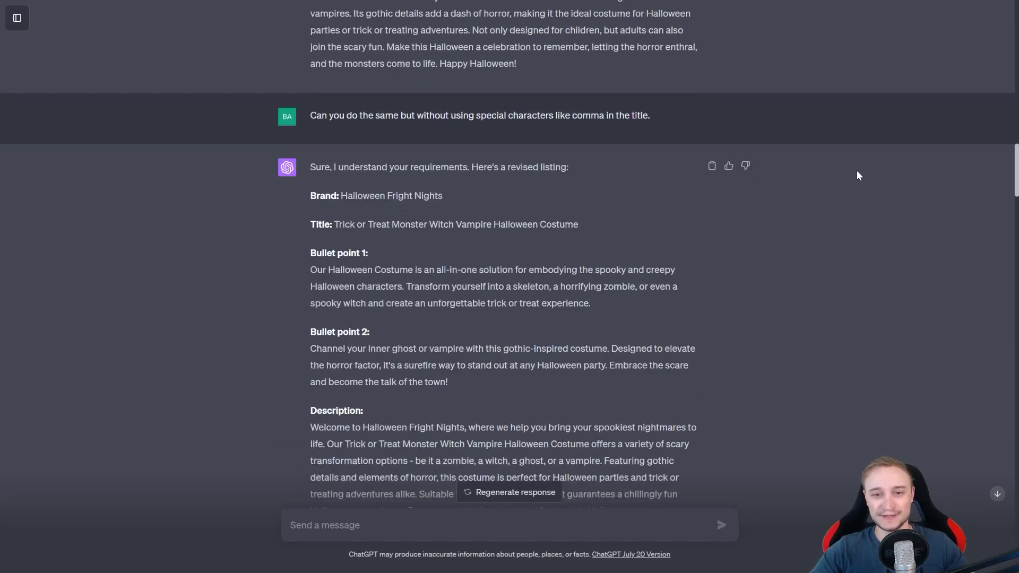
{"action": "scroll", "coordinate": [825, 225], "scroll_direction": "down", "scroll_amount": 10}
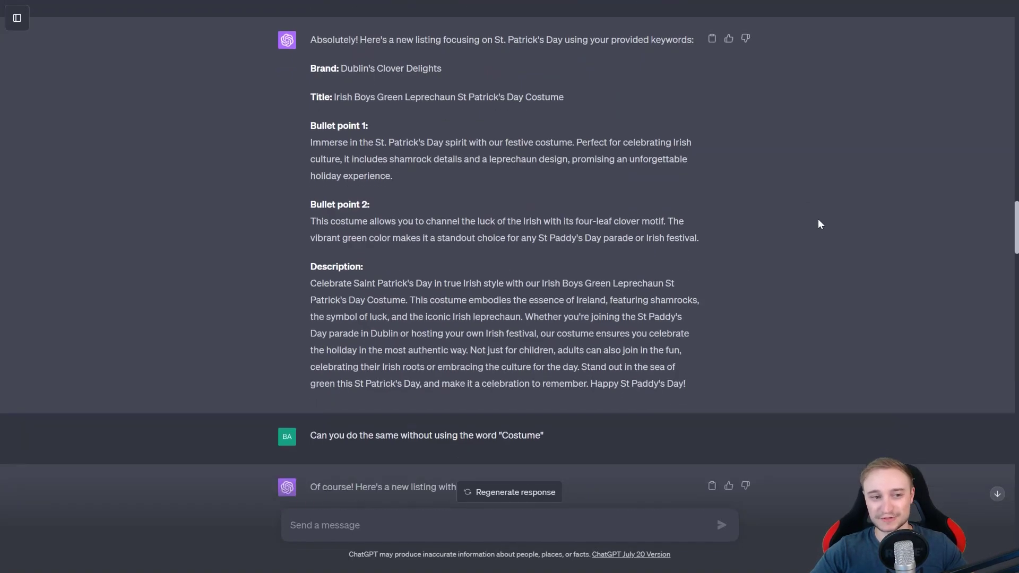
{"action": "scroll", "coordinate": [826, 223], "scroll_direction": "down", "scroll_amount": 10}
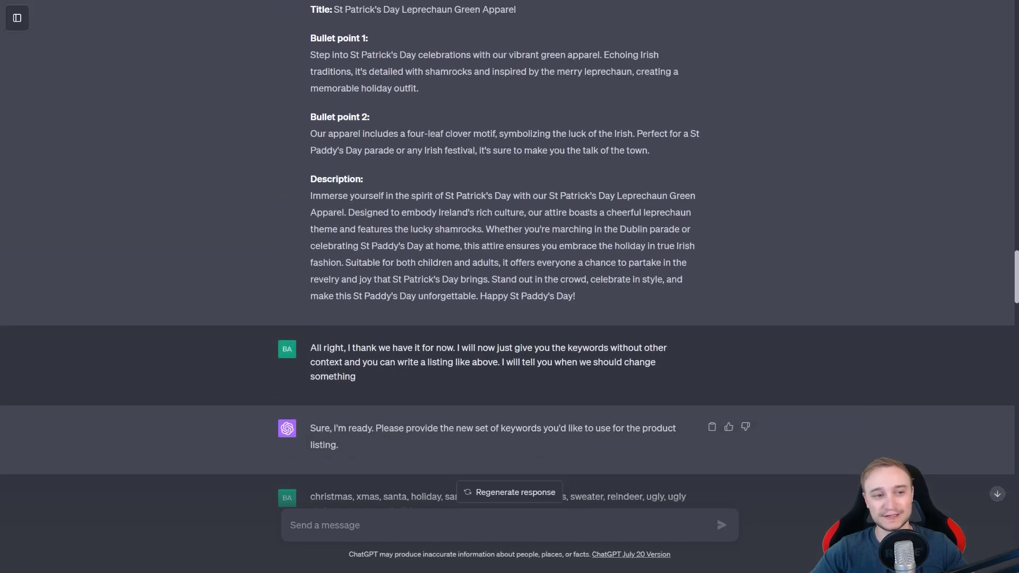
{"action": "scroll", "coordinate": [694, 170], "scroll_direction": "down", "scroll_amount": 12}
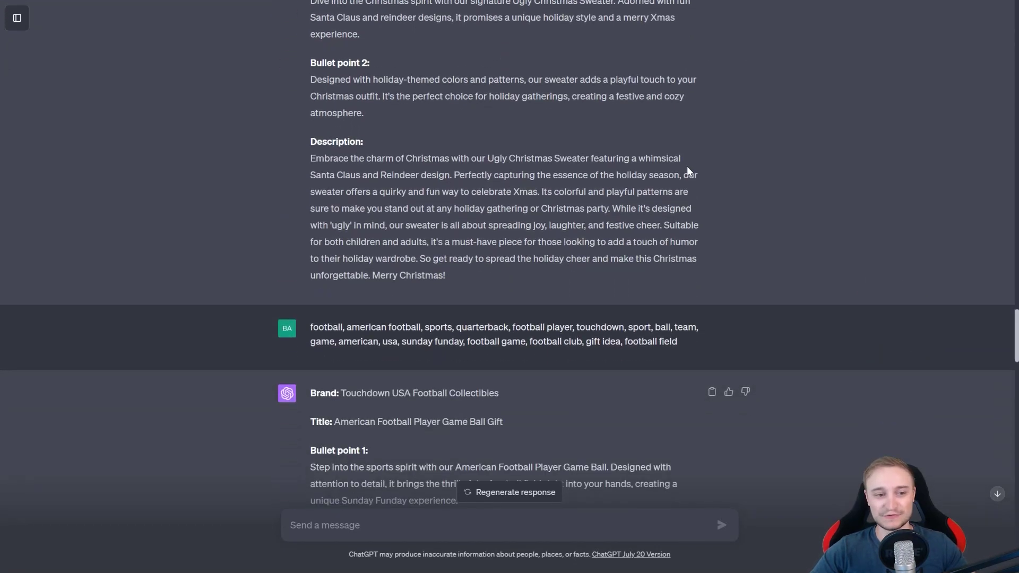
{"action": "scroll", "coordinate": [687, 167], "scroll_direction": "down", "scroll_amount": 9}
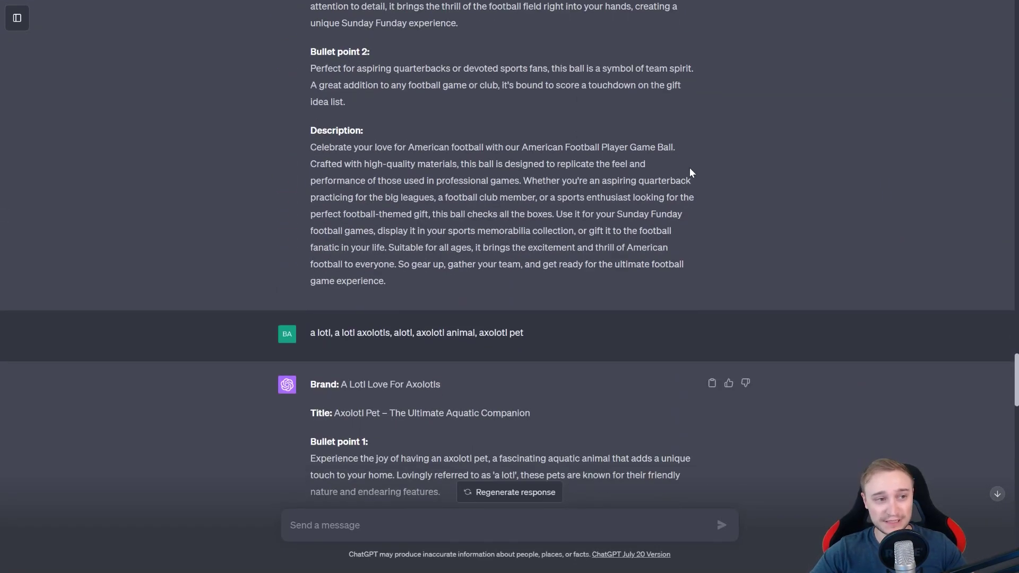
{"action": "scroll", "coordinate": [689, 167], "scroll_direction": "down", "scroll_amount": 5}
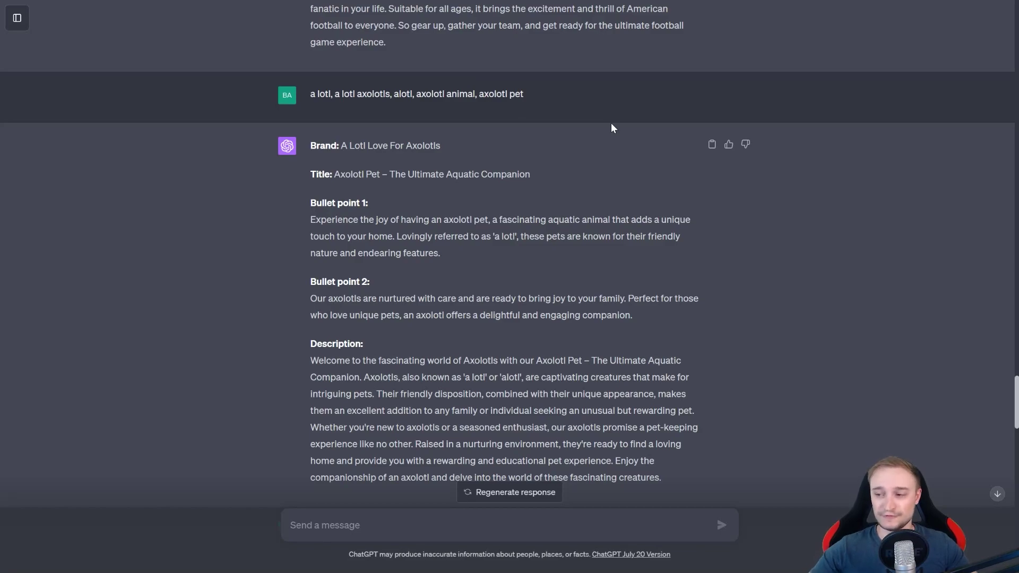
{"action": "left_click_drag", "start_coordinate": [852, 290], "coordinate": [988, 387]}
{"action": "scroll", "coordinate": [988, 387], "scroll_direction": "up", "scroll_amount": 20}
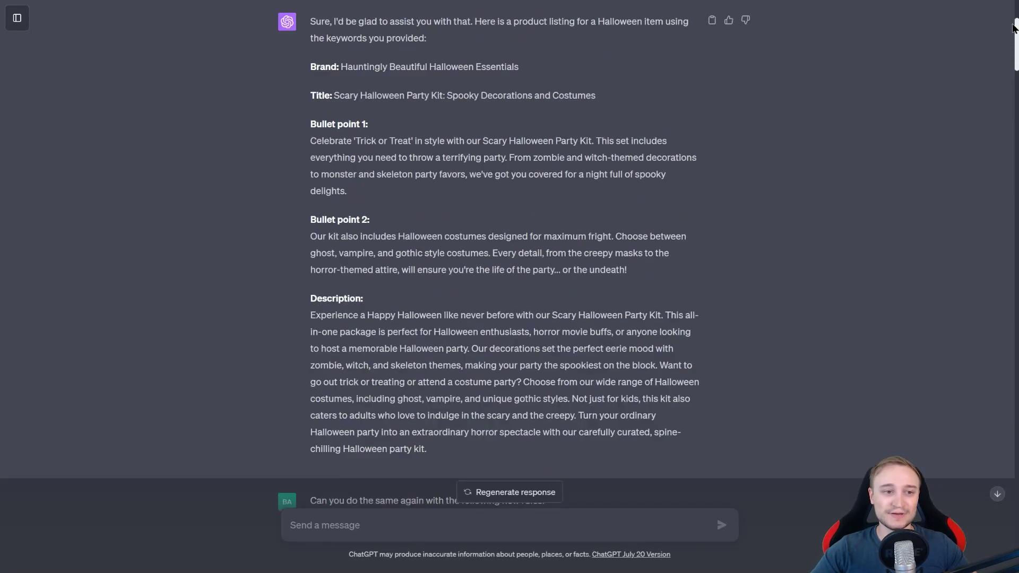
{"action": "scroll", "coordinate": [820, 183], "scroll_direction": "down", "scroll_amount": 1}
{"action": "scroll", "coordinate": [682, 183], "scroll_direction": "up", "scroll_amount": 4}
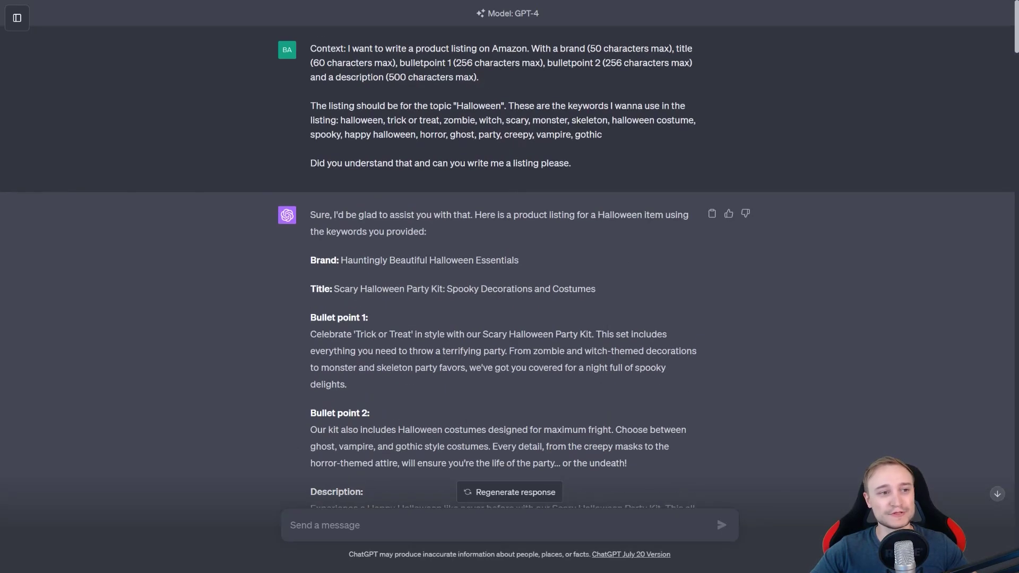
{"action": "scroll", "coordinate": [661, 245], "scroll_direction": "down", "scroll_amount": 1}
{"action": "scroll", "coordinate": [585, 243], "scroll_direction": "down", "scroll_amount": 3}
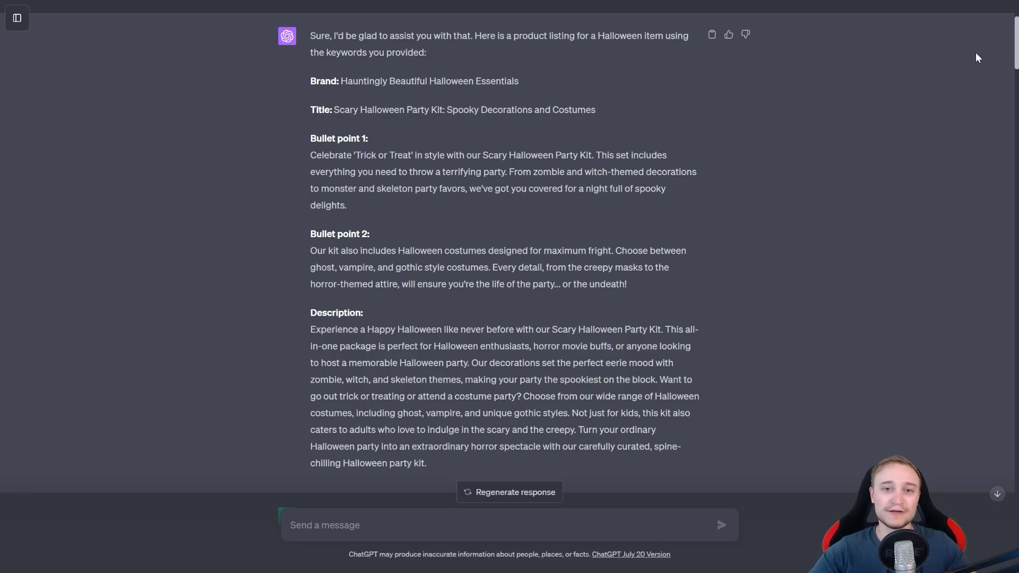
{"action": "left_click_drag", "start_coordinate": [1016, 46], "coordinate": [998, 447]}
{"action": "scroll", "coordinate": [812, 346], "scroll_direction": "up", "scroll_amount": 20}
{"action": "scroll", "coordinate": [802, 338], "scroll_direction": "up", "scroll_amount": 10}
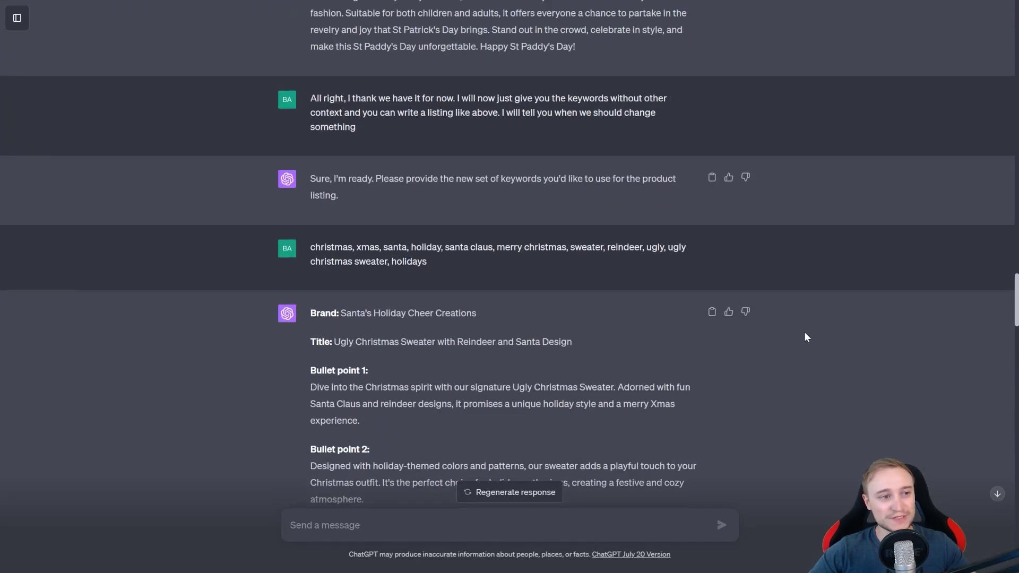
{"action": "scroll", "coordinate": [805, 338], "scroll_direction": "up", "scroll_amount": 3}
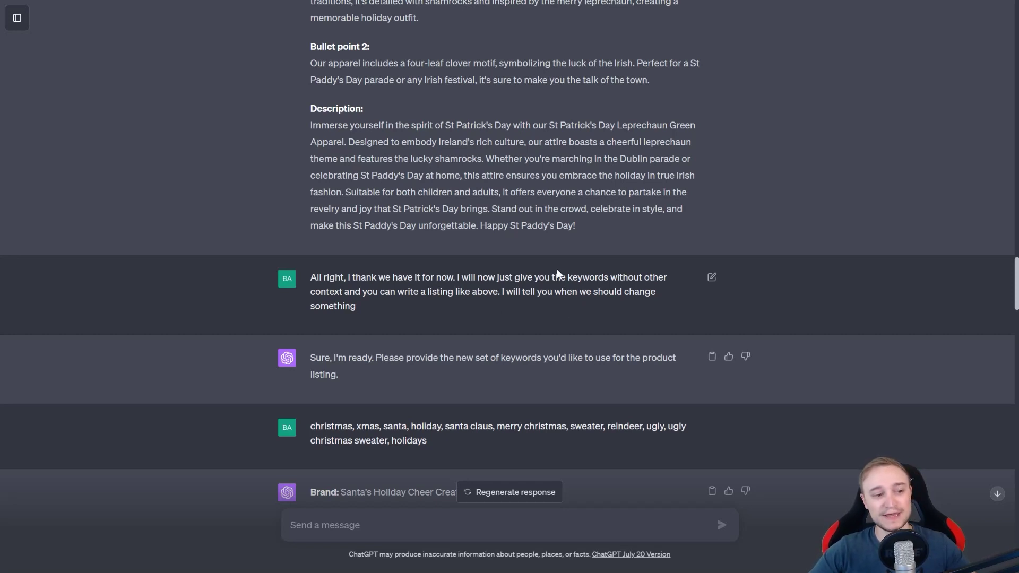
{"action": "scroll", "coordinate": [294, 374], "scroll_direction": "down", "scroll_amount": 1}
{"action": "left_click_drag", "start_coordinate": [308, 370], "coordinate": [455, 386]}
{"action": "left_click", "coordinate": [455, 387]}
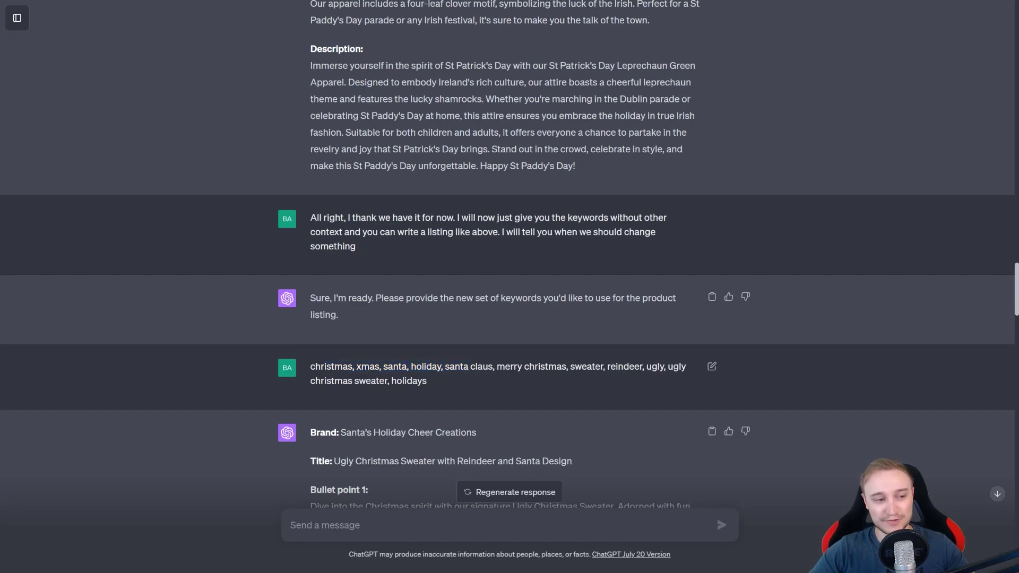
{"action": "scroll", "coordinate": [441, 359], "scroll_direction": "down", "scroll_amount": 6}
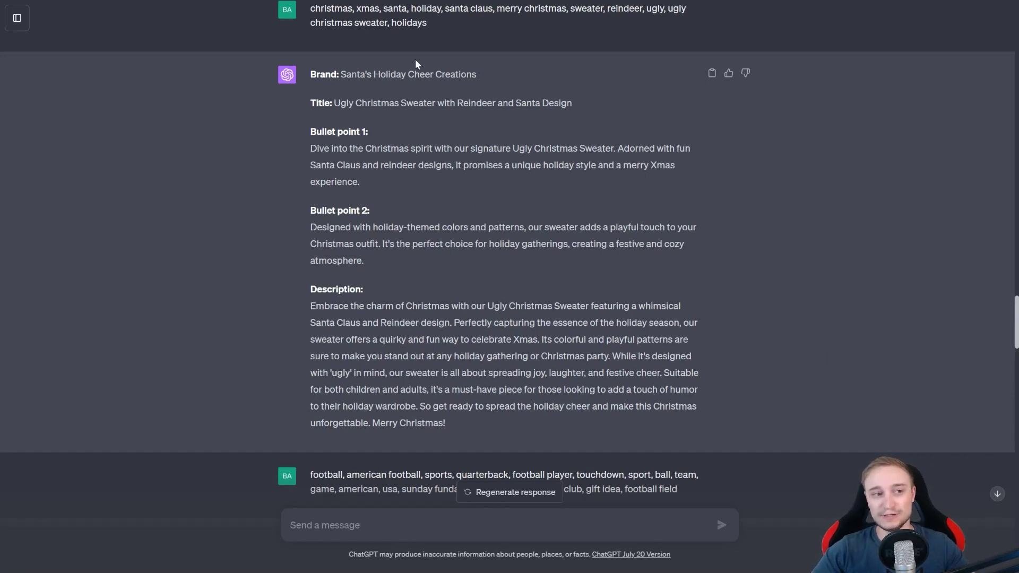
{"action": "scroll", "coordinate": [459, 117], "scroll_direction": "up", "scroll_amount": 2}
{"action": "scroll", "coordinate": [530, 201], "scroll_direction": "down", "scroll_amount": 3}
{"action": "scroll", "coordinate": [530, 250], "scroll_direction": "down", "scroll_amount": 8}
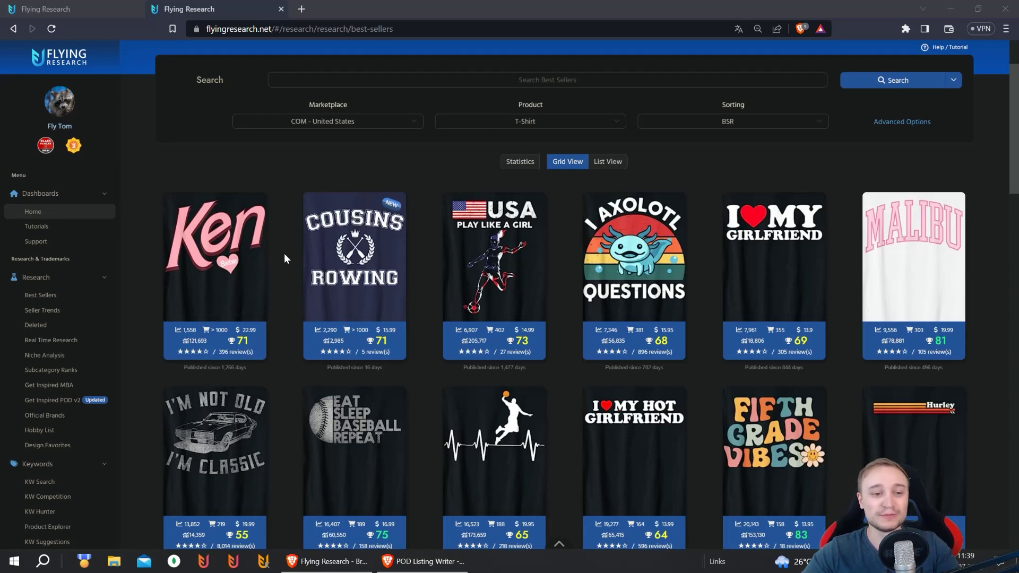
Show the US T-shirt best sellers grid with the 'I Axolotl Questions' design (896 reviews).
{"action": "mouse_move", "coordinate": [652, 267]}
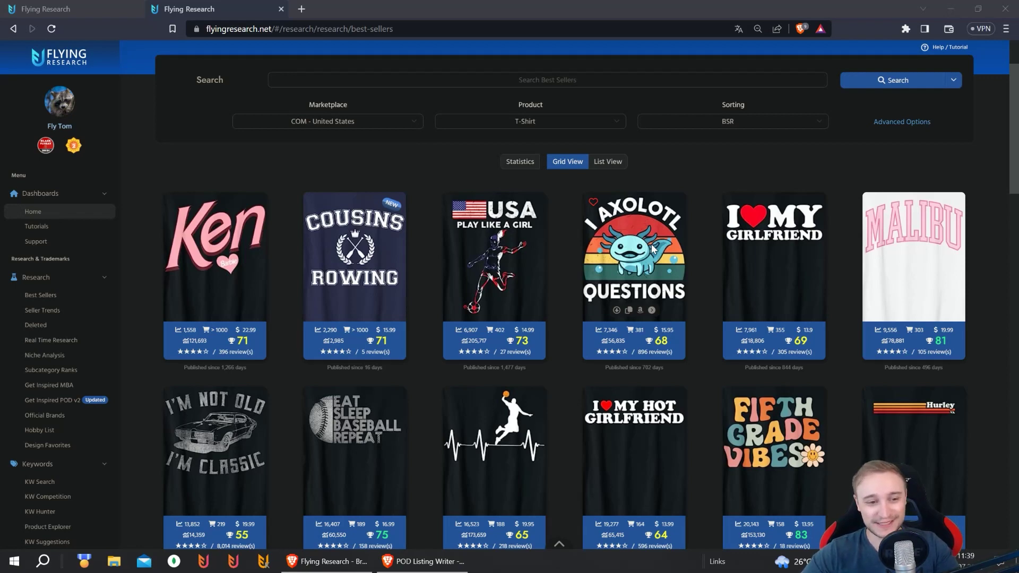
Open the 'Cute Axolotl Retro T-Shirt' detail page and select 'a lotl' in its first bullet point.
{"action": "left_click", "coordinate": [651, 310]}
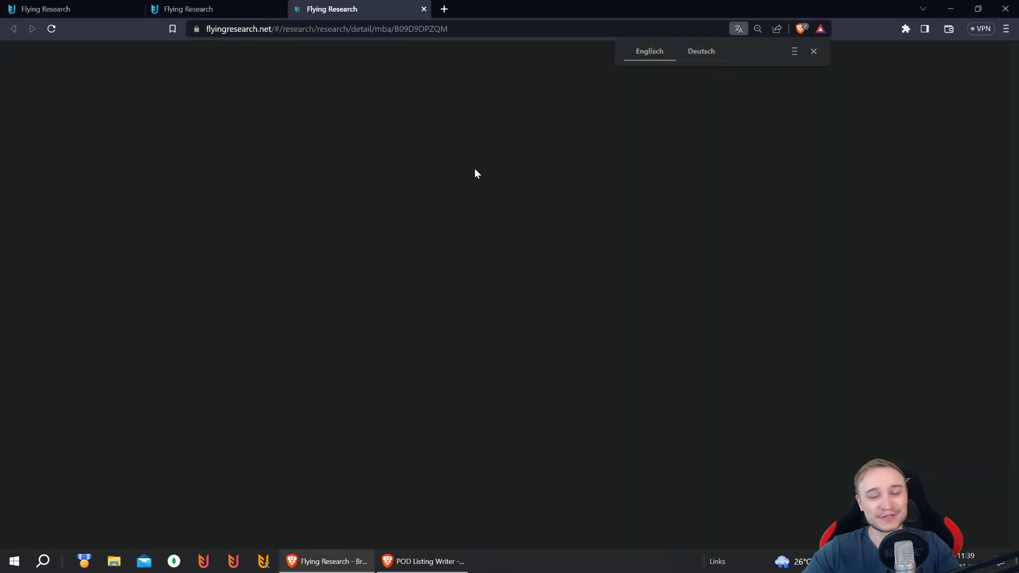
{"action": "scroll", "coordinate": [662, 234], "scroll_direction": "down", "scroll_amount": 2}
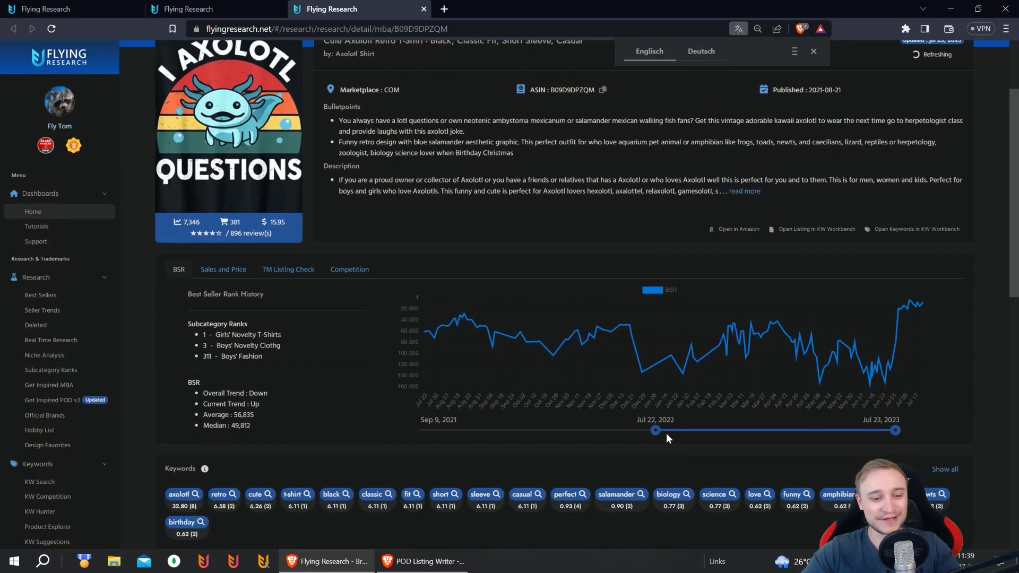
{"action": "left_click_drag", "start_coordinate": [658, 431], "coordinate": [423, 431]}
{"action": "scroll", "coordinate": [492, 363], "scroll_direction": "up", "scroll_amount": 1}
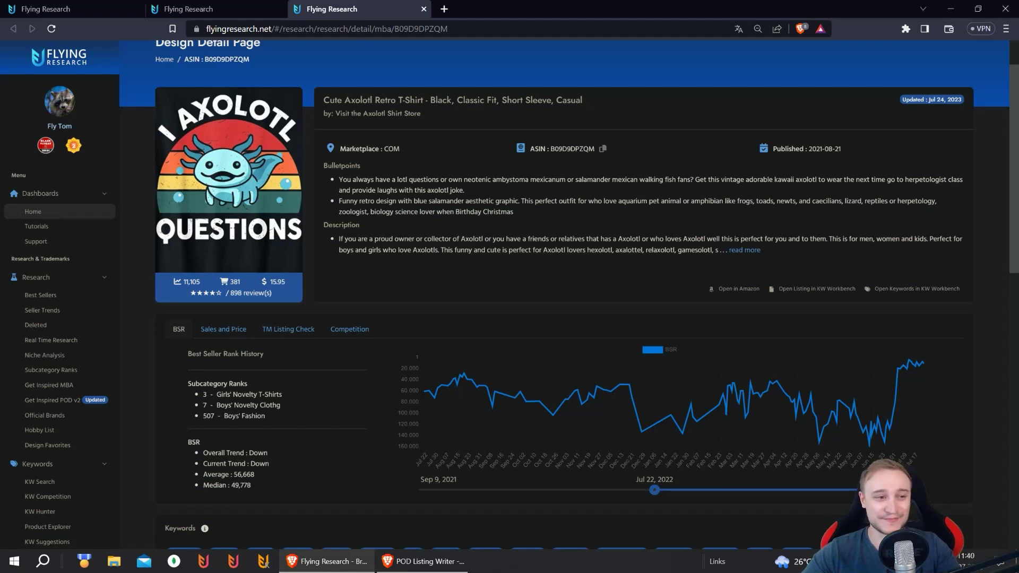
{"action": "left_click_drag", "start_coordinate": [392, 179], "coordinate": [407, 179]}
{"action": "key", "text": "ctrl+c"}
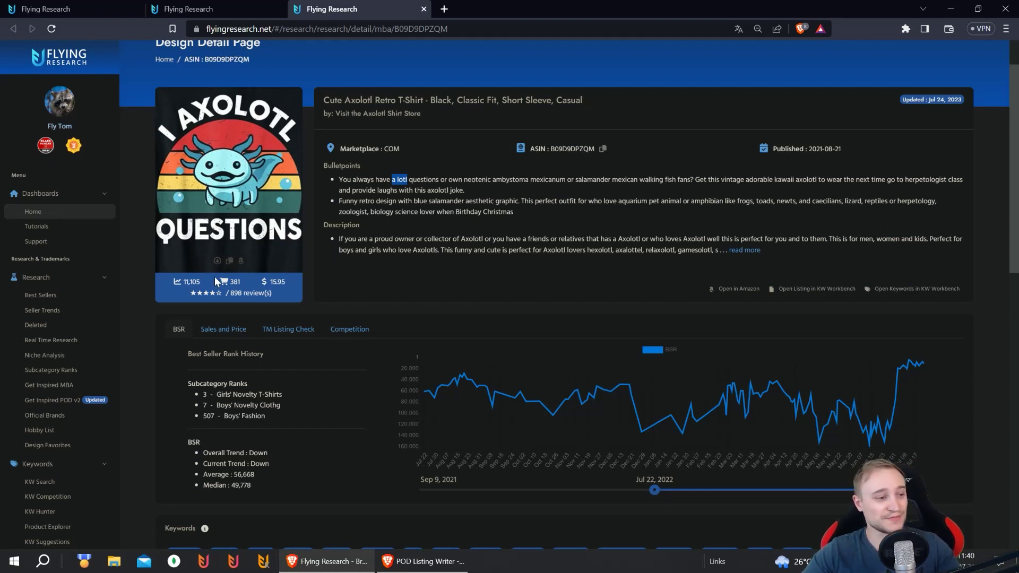
Run a KW Search for 'a lotl', returning 103 related keywords with their search volumes.
{"action": "left_click", "coordinate": [45, 481]}
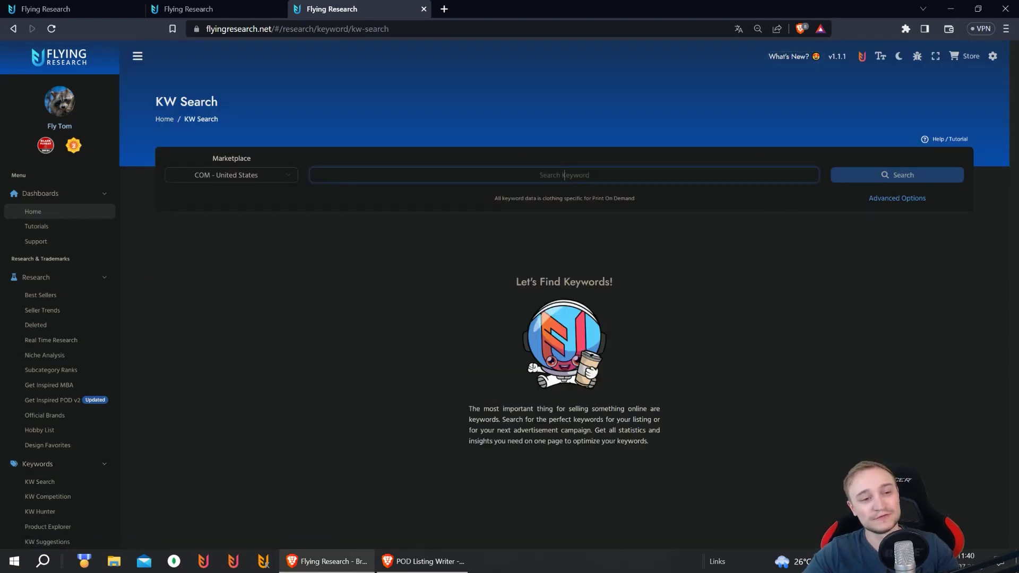
{"action": "key", "text": "ctrl+v"}
{"action": "key", "text": "Return"}
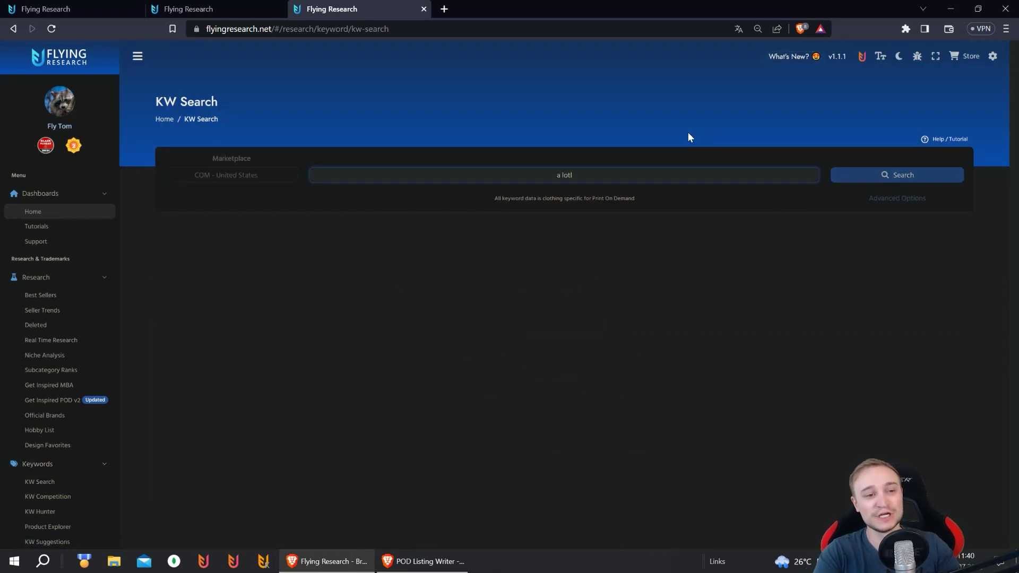
{"action": "scroll", "coordinate": [483, 143], "scroll_direction": "down", "scroll_amount": 3}
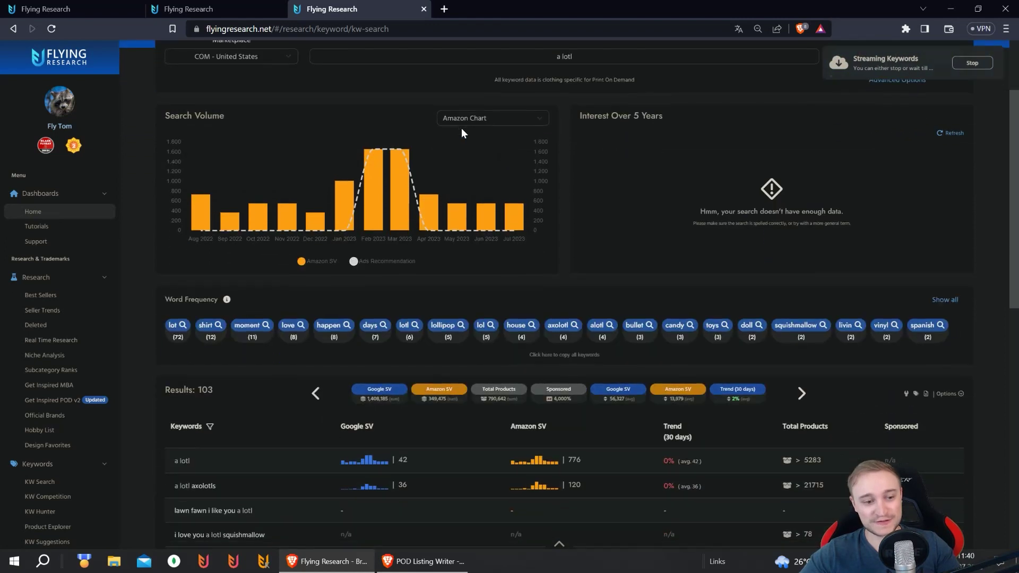
{"action": "scroll", "coordinate": [461, 125], "scroll_direction": "down", "scroll_amount": 2}
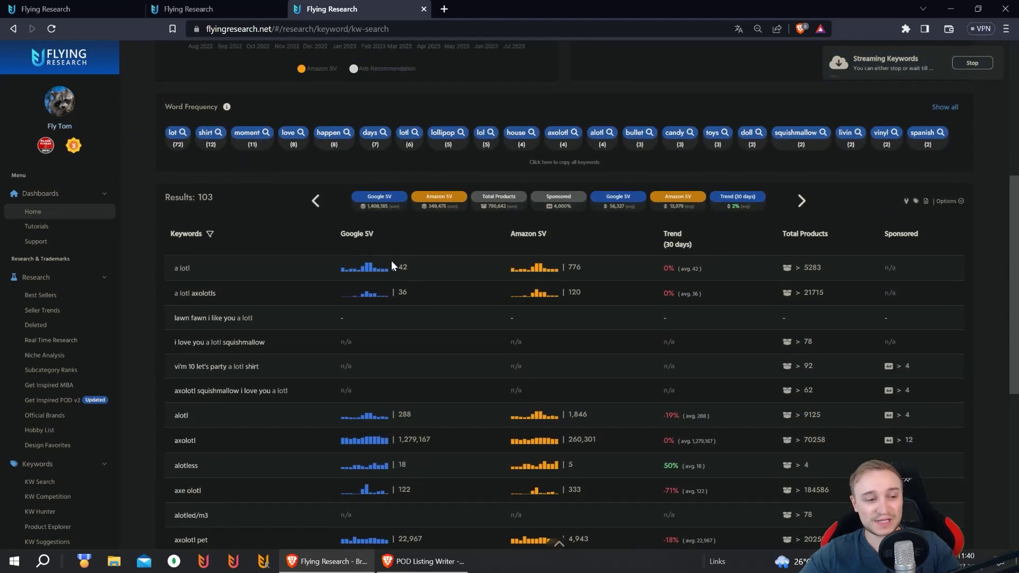
{"action": "scroll", "coordinate": [360, 286], "scroll_direction": "up", "scroll_amount": 1}
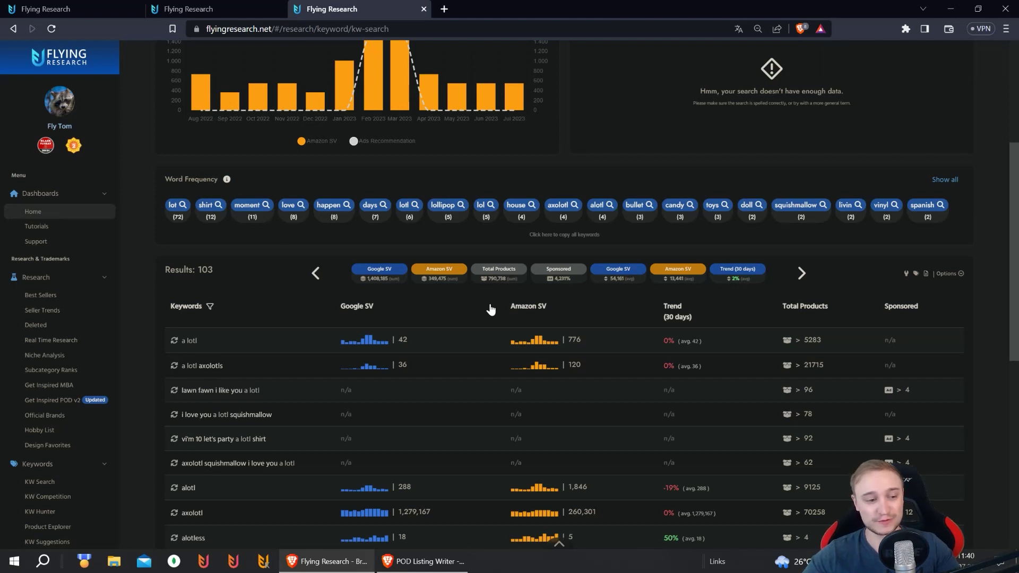
{"action": "scroll", "coordinate": [468, 286], "scroll_direction": "down", "scroll_amount": 1}
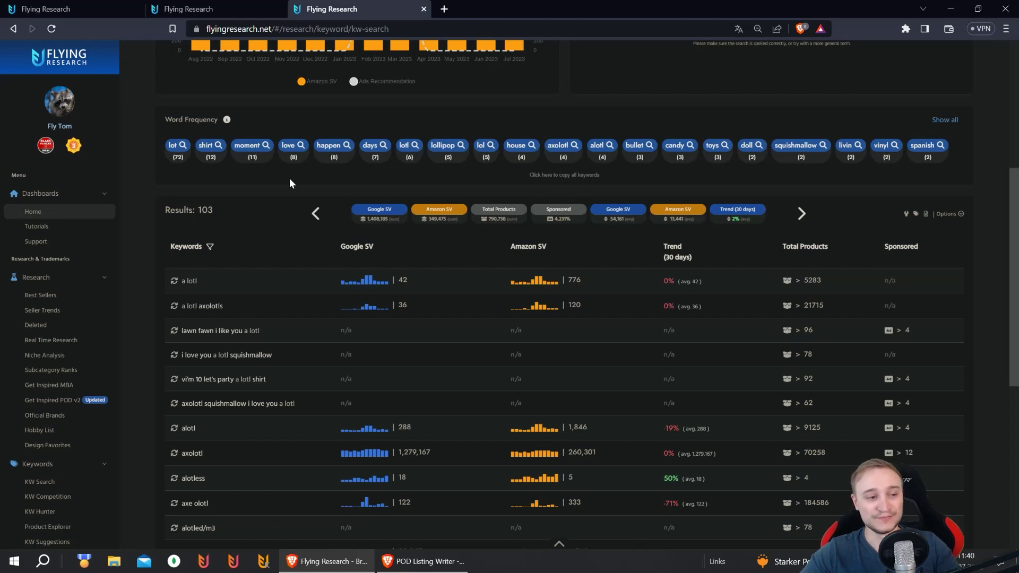
Add 'a lotl' and 'a lotl axolotls' to the Keyword Board and copy them to the clipboard.
{"action": "scroll", "coordinate": [276, 183], "scroll_direction": "down", "scroll_amount": 1}
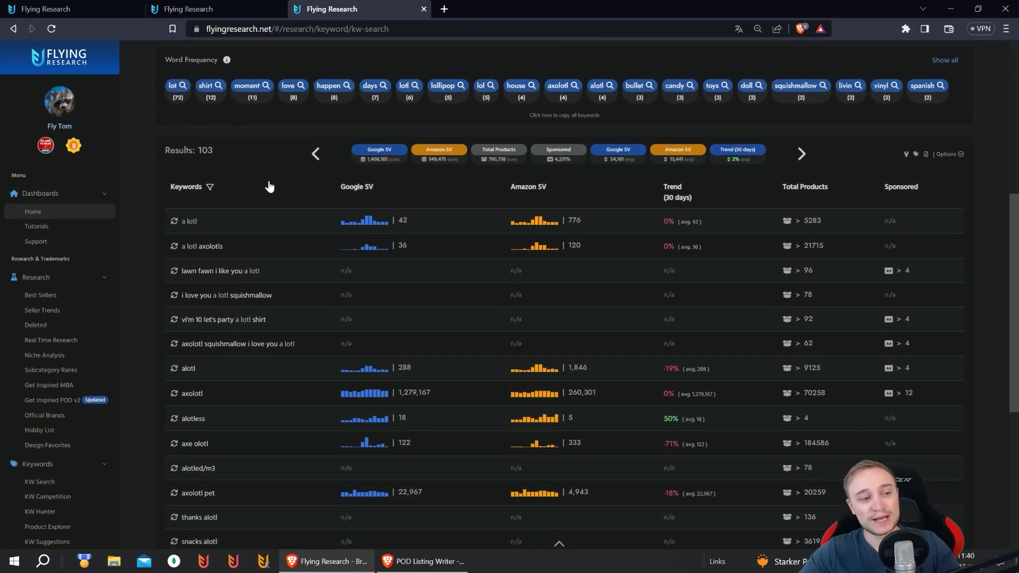
{"action": "left_click", "coordinate": [190, 221]}
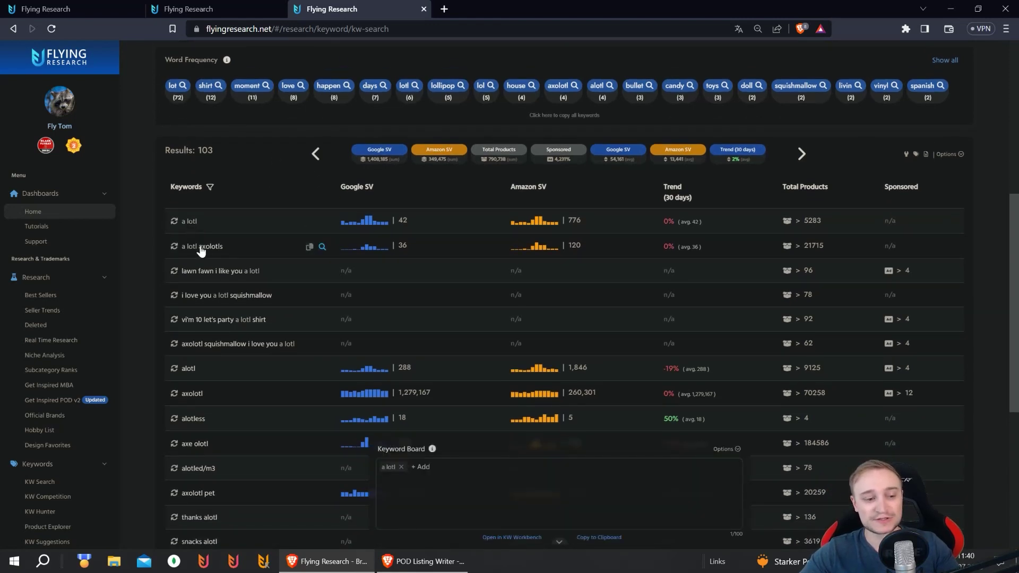
{"action": "left_click", "coordinate": [200, 249]}
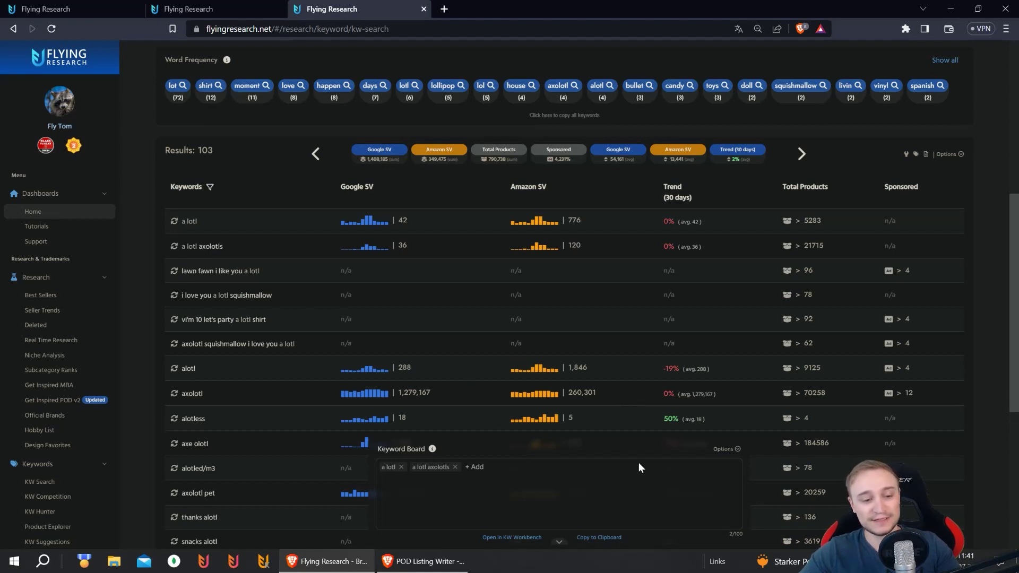
{"action": "left_click", "coordinate": [605, 540]}
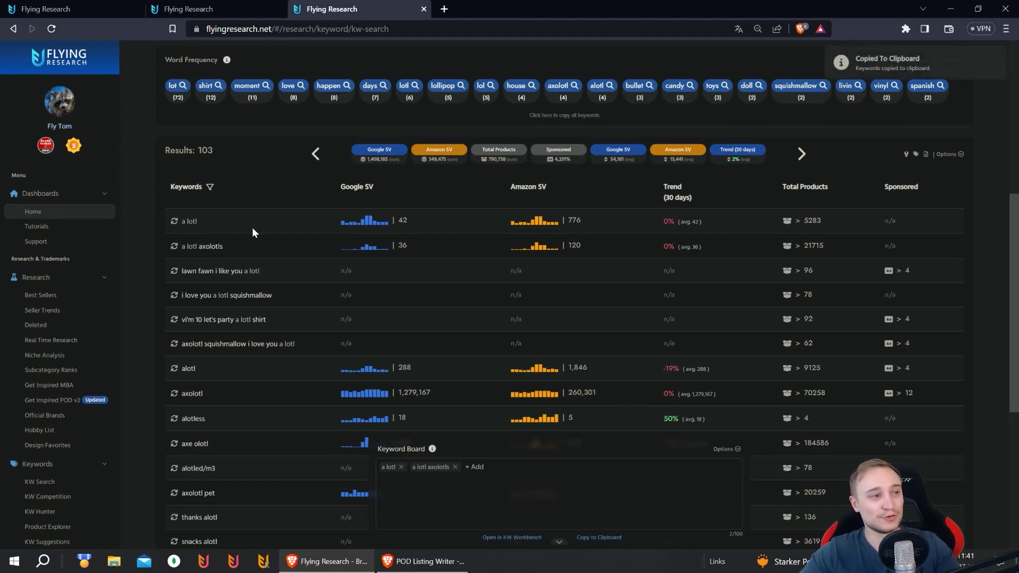
Paste 'a lotl' and 'a lotl axolotls' into a ChatGPT message draft, then return to Flying Research.
{"action": "left_click", "coordinate": [423, 566]}
{"action": "scroll", "coordinate": [584, 297], "scroll_direction": "down", "scroll_amount": 5}
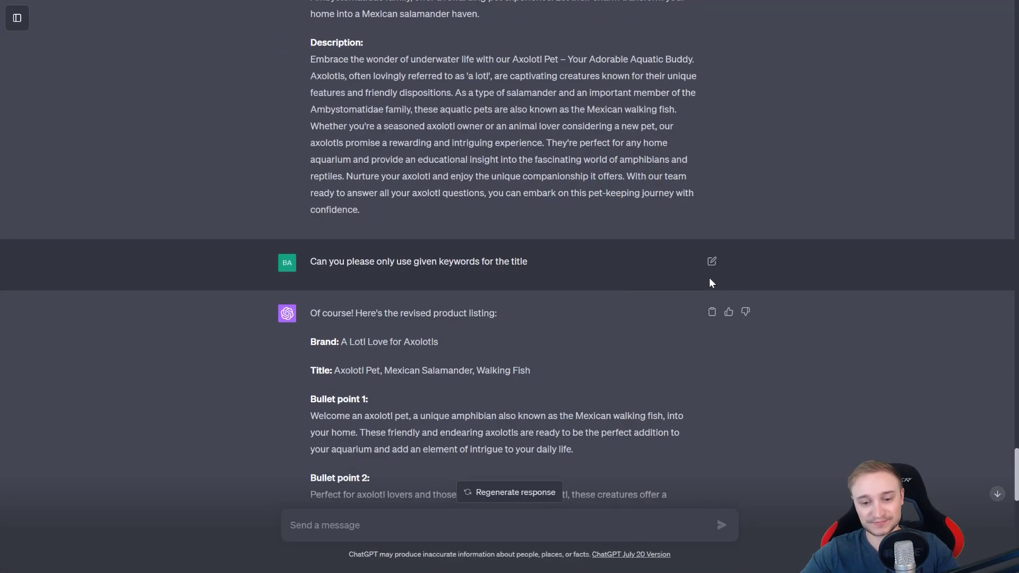
{"action": "scroll", "coordinate": [736, 282], "scroll_direction": "down", "scroll_amount": 15}
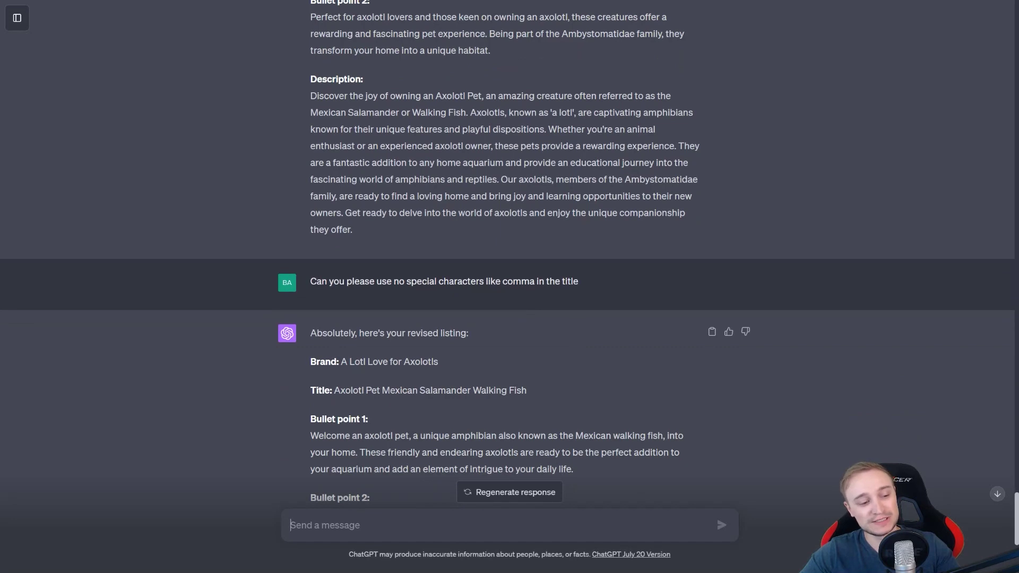
{"action": "key", "text": "ctrl+v"}
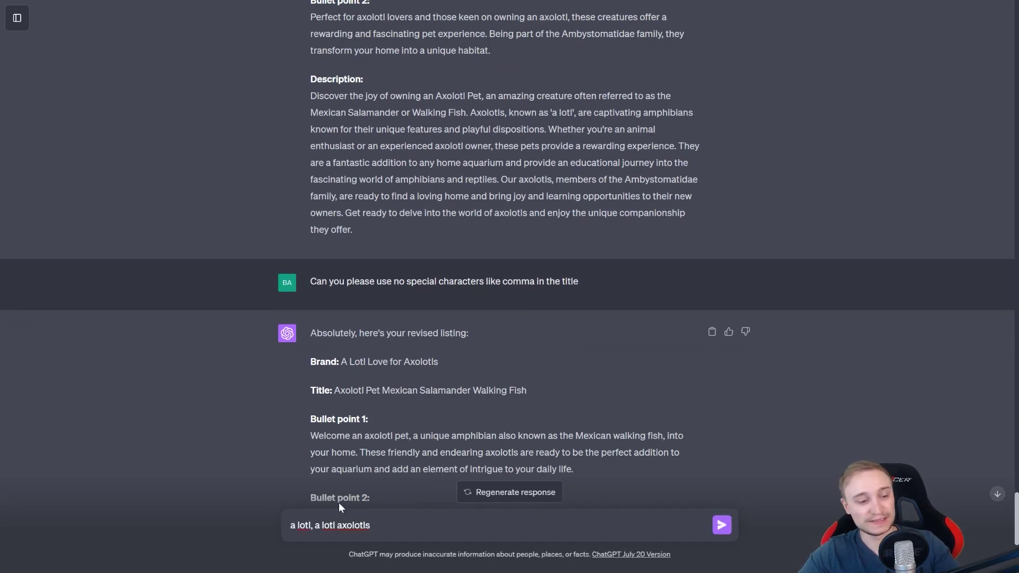
{"action": "left_click", "coordinate": [509, 39]}
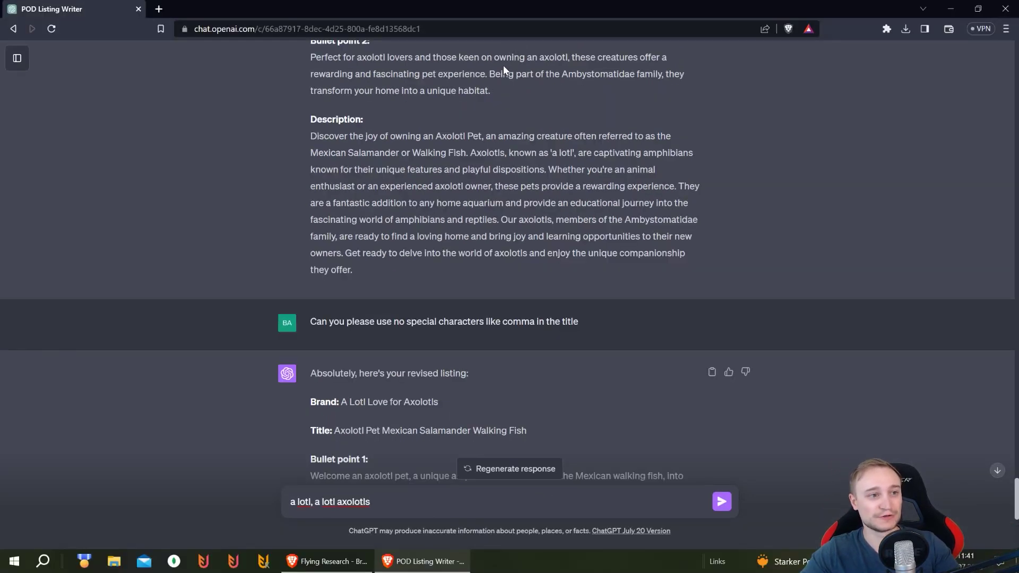
{"action": "left_click", "coordinate": [325, 561]}
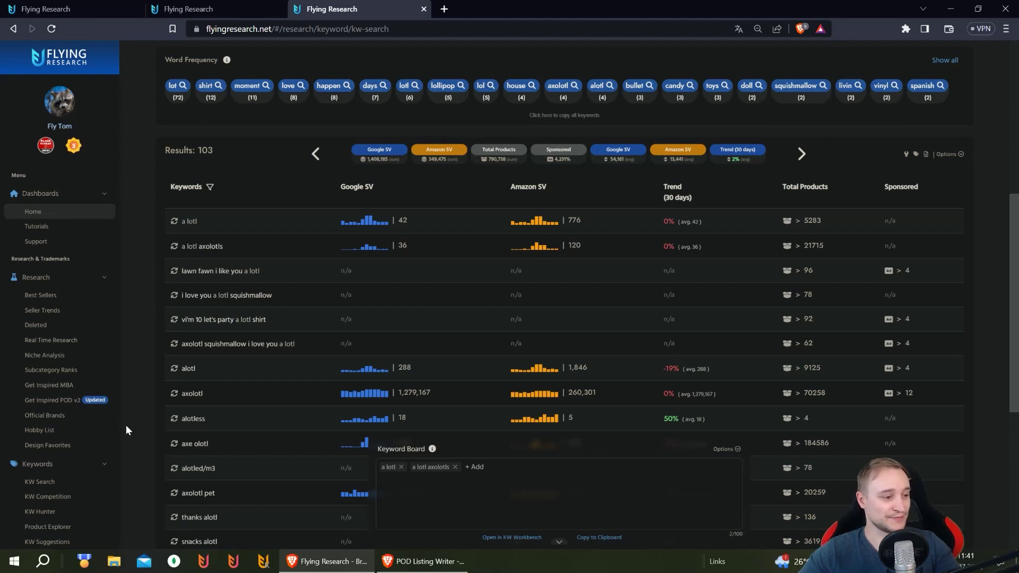
Leave the 'a lotl' results and open the empty KW Hunter page for the US marketplace.
{"action": "scroll", "coordinate": [96, 421], "scroll_direction": "down", "scroll_amount": 1}
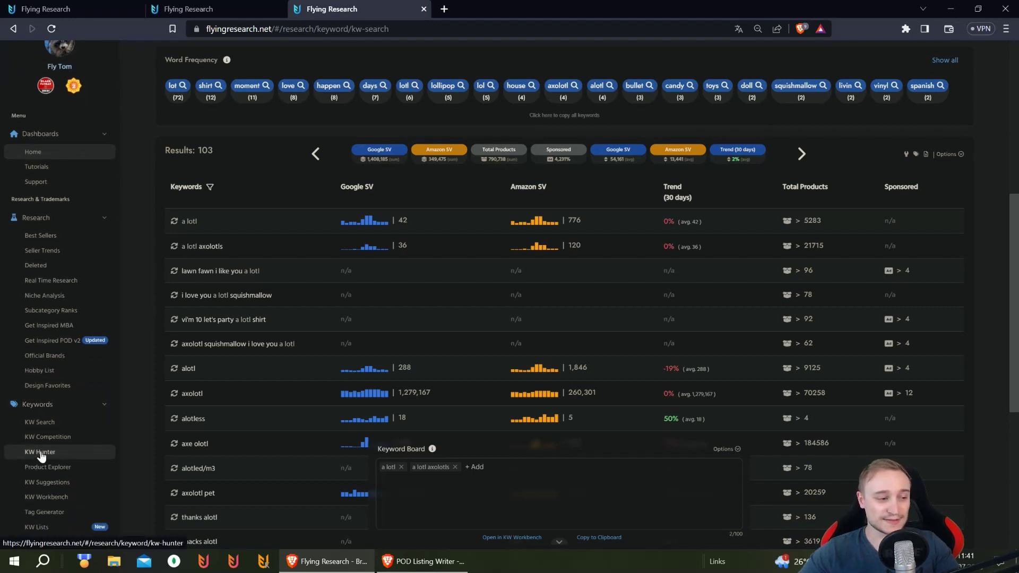
{"action": "scroll", "coordinate": [231, 363], "scroll_direction": "up", "scroll_amount": 2}
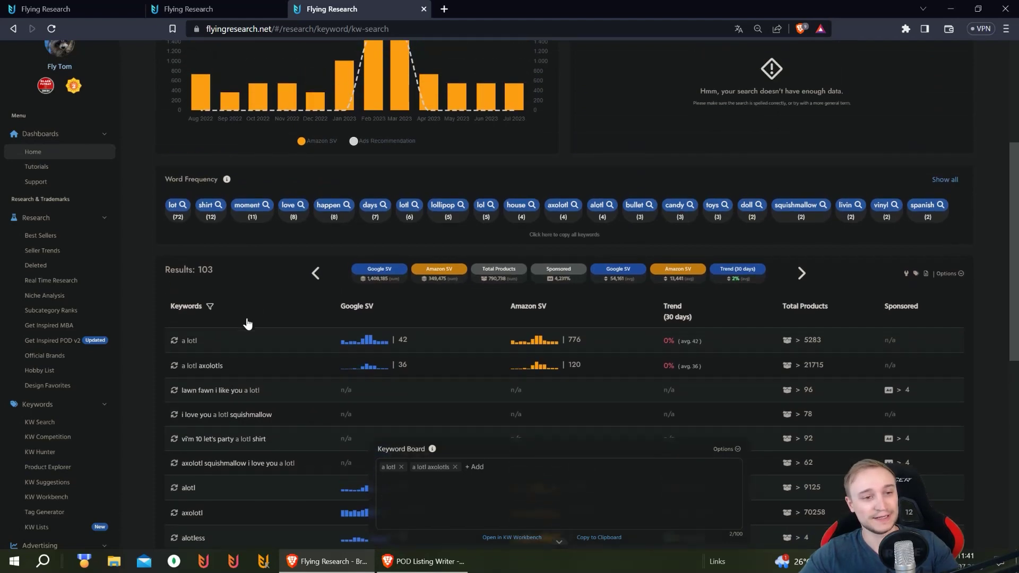
{"action": "scroll", "coordinate": [365, 309], "scroll_direction": "up", "scroll_amount": 4}
{"action": "scroll", "coordinate": [438, 129], "scroll_direction": "down", "scroll_amount": 1}
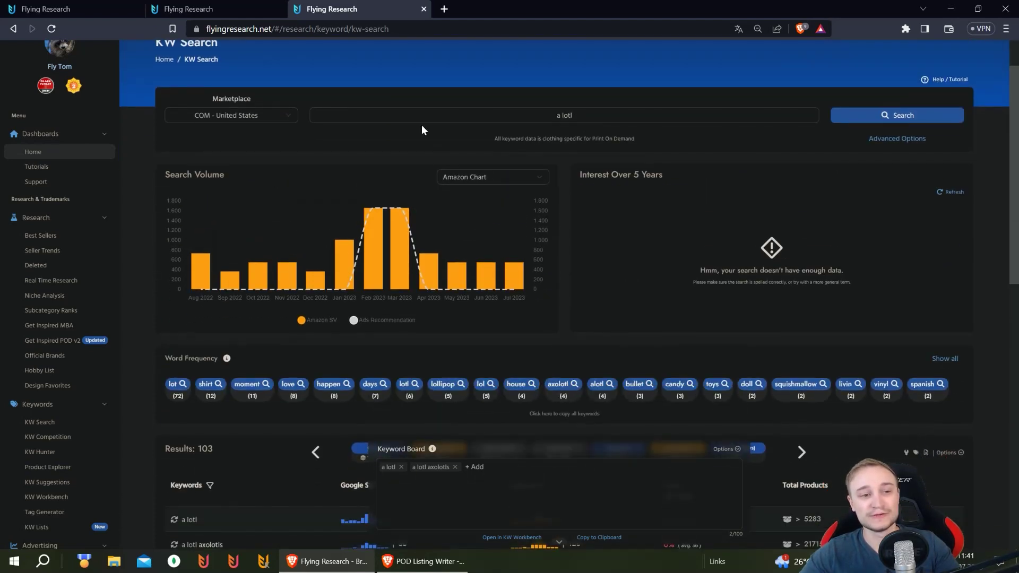
{"action": "left_click", "coordinate": [53, 454]}
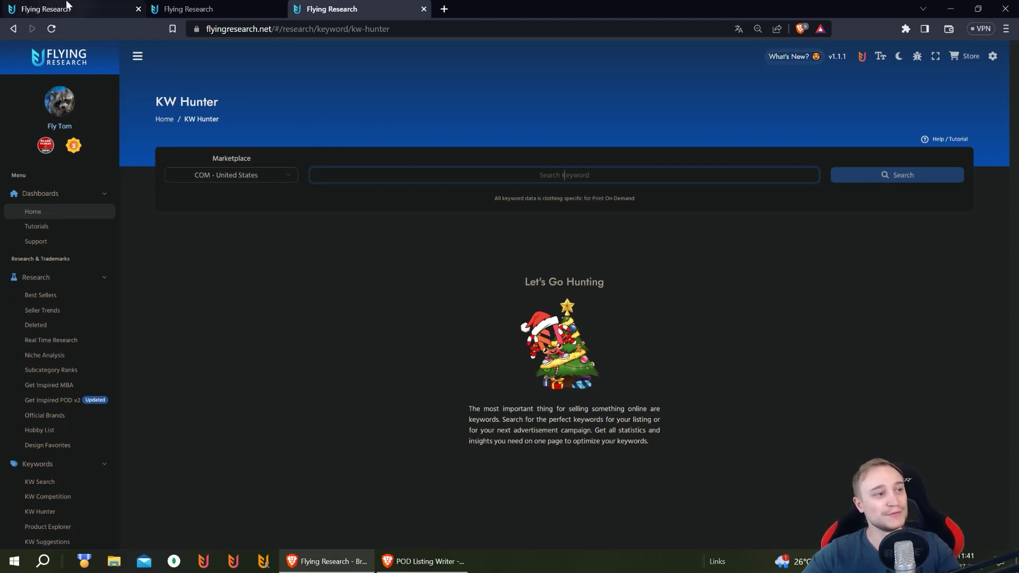
Switch to the axolotl KW Hunter results and select the search term 'axolotl'.
{"action": "left_click", "coordinate": [47, 9]}
{"action": "scroll", "coordinate": [515, 237], "scroll_direction": "down", "scroll_amount": 1}
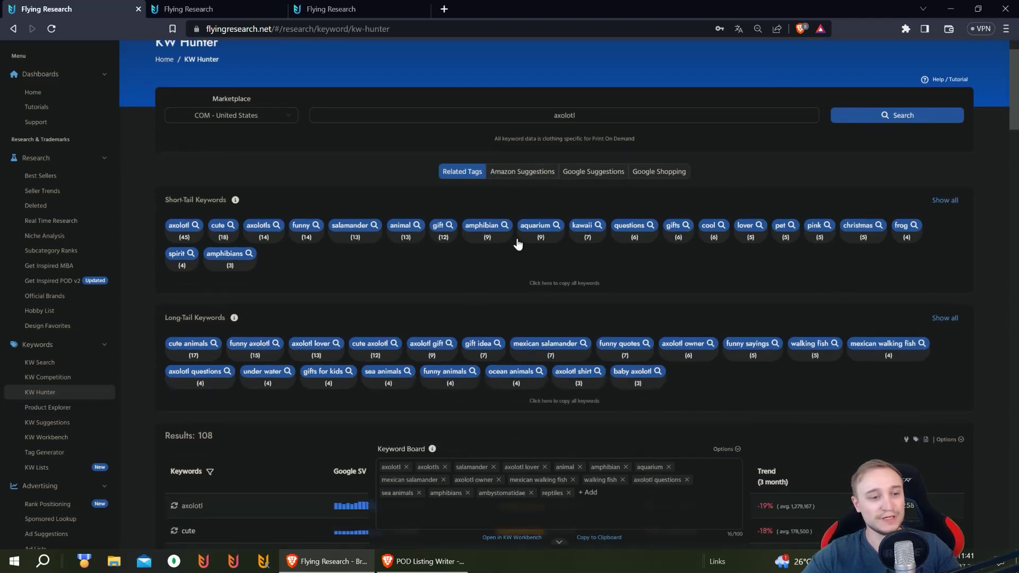
{"action": "scroll", "coordinate": [466, 210], "scroll_direction": "up", "scroll_amount": 1}
{"action": "double_click", "coordinate": [467, 175]}
Add 'under water' to the Keyword Board and copy all seventeen board keywords to the clipboard.
{"action": "scroll", "coordinate": [374, 233], "scroll_direction": "down", "scroll_amount": 8}
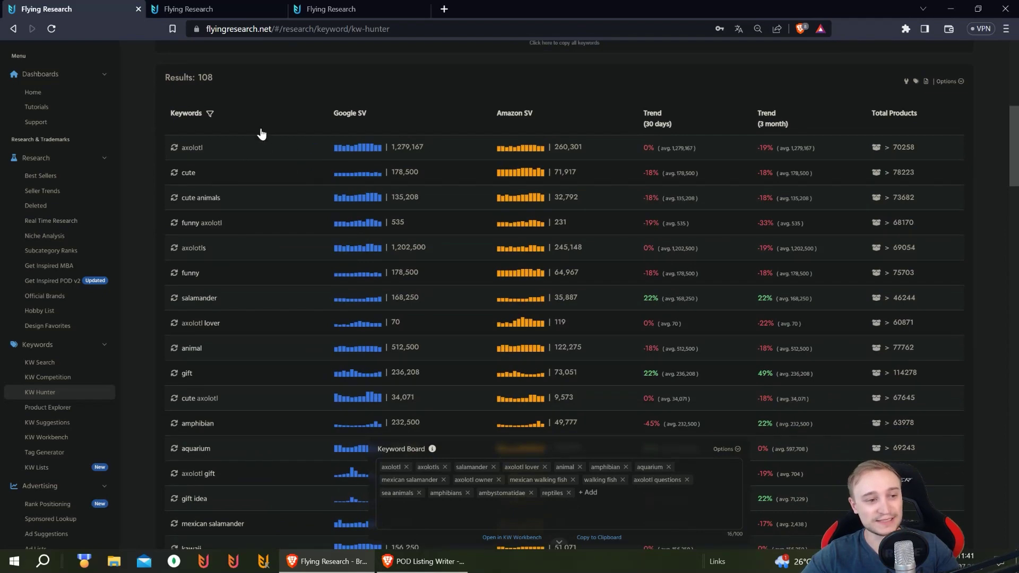
{"action": "scroll", "coordinate": [270, 120], "scroll_direction": "down", "scroll_amount": 2}
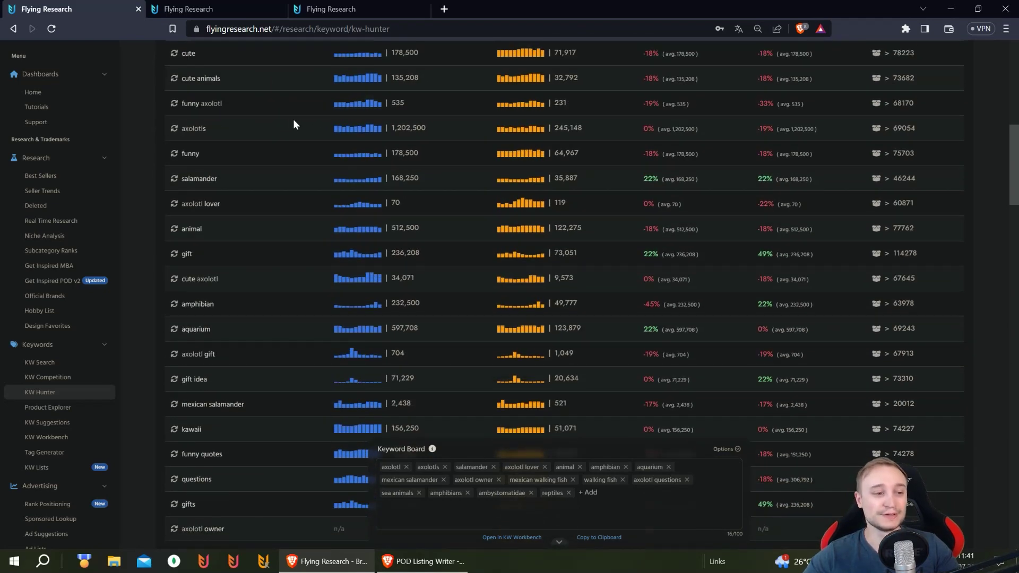
{"action": "scroll", "coordinate": [313, 188], "scroll_direction": "down", "scroll_amount": 1}
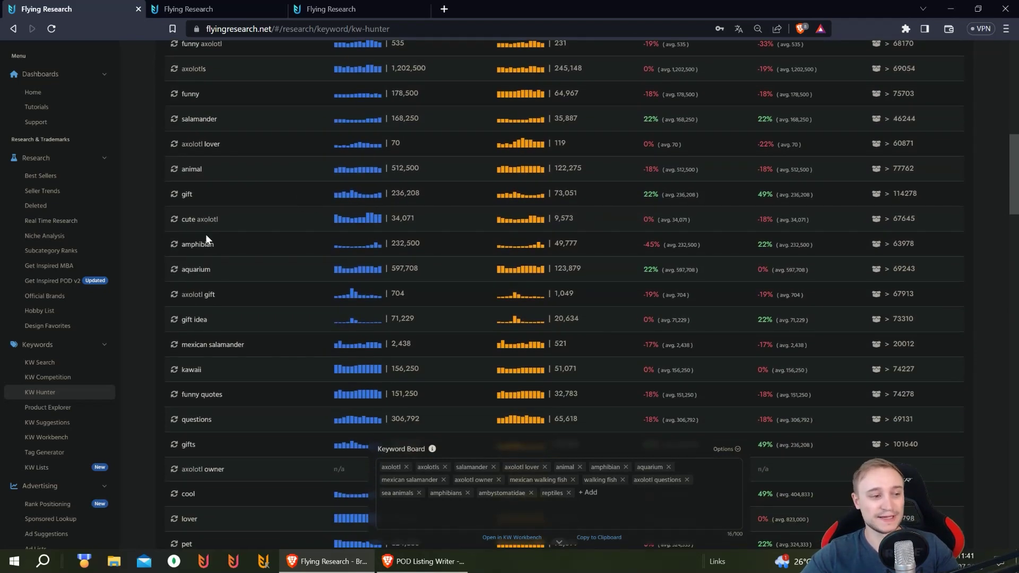
{"action": "scroll", "coordinate": [217, 244], "scroll_direction": "down", "scroll_amount": 2}
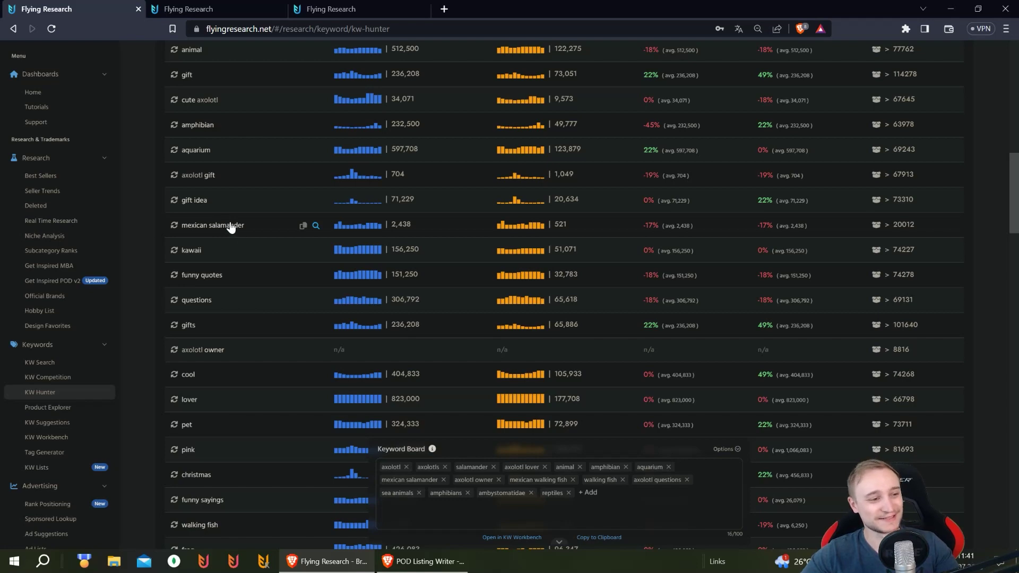
{"action": "scroll", "coordinate": [225, 228], "scroll_direction": "down", "scroll_amount": 2}
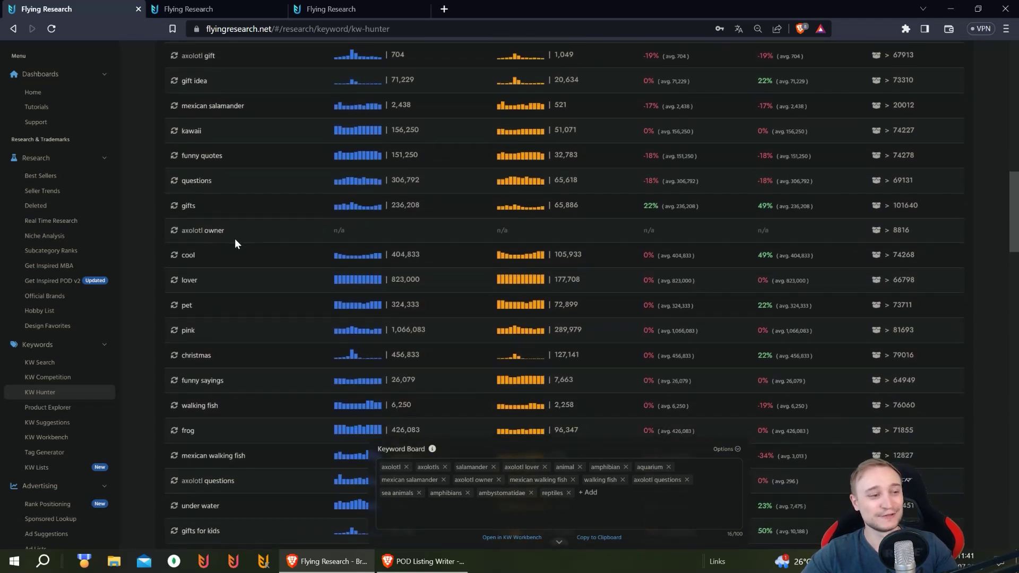
{"action": "scroll", "coordinate": [298, 231], "scroll_direction": "down", "scroll_amount": 2}
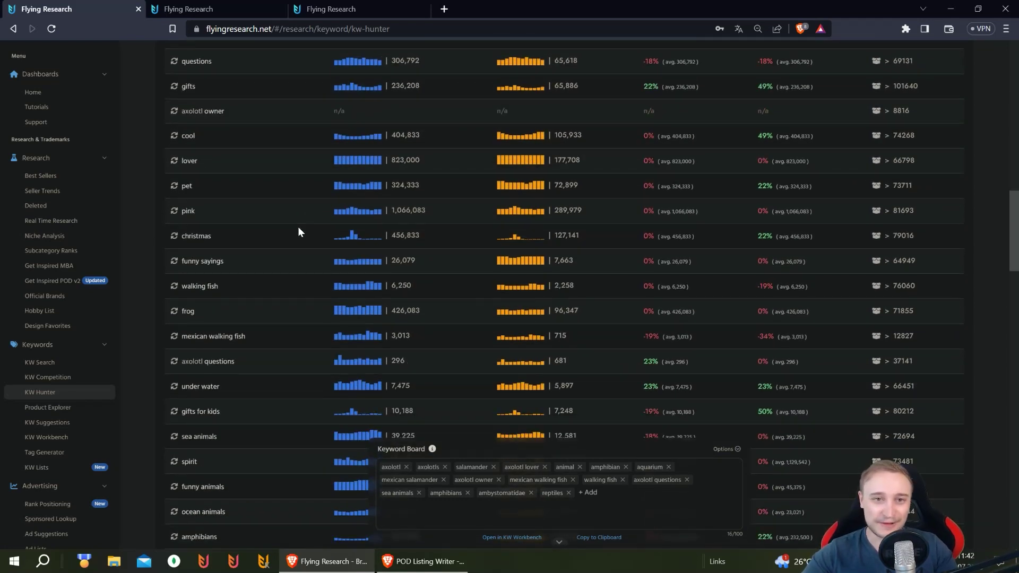
{"action": "scroll", "coordinate": [298, 231], "scroll_direction": "down", "scroll_amount": 1}
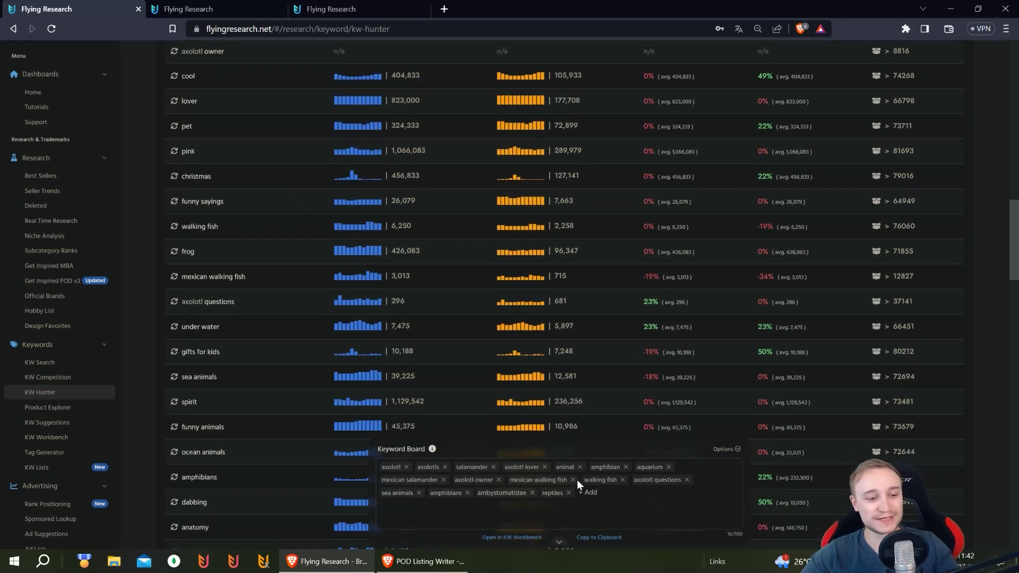
{"action": "left_click", "coordinate": [192, 333]}
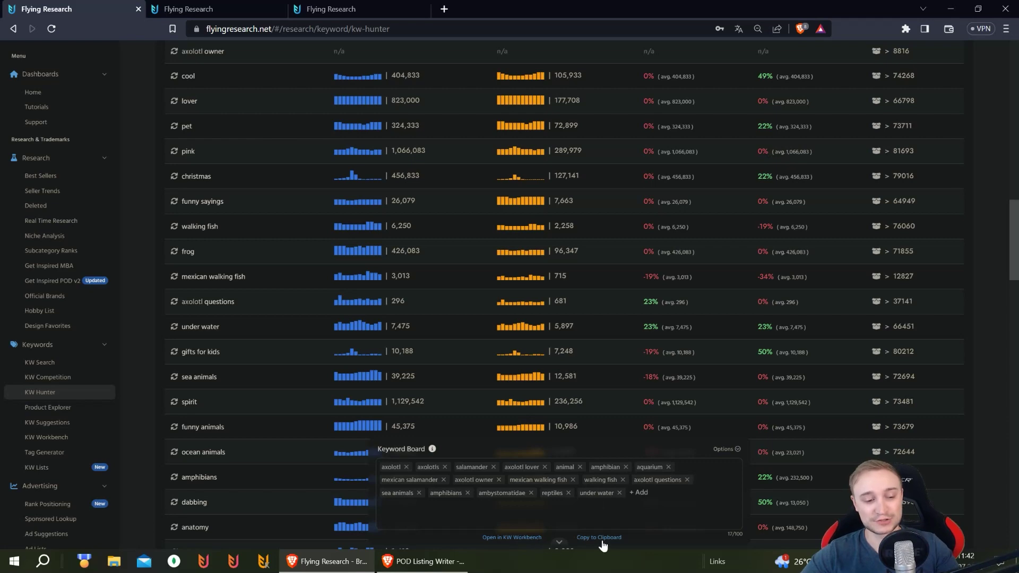
{"action": "left_click", "coordinate": [599, 537]}
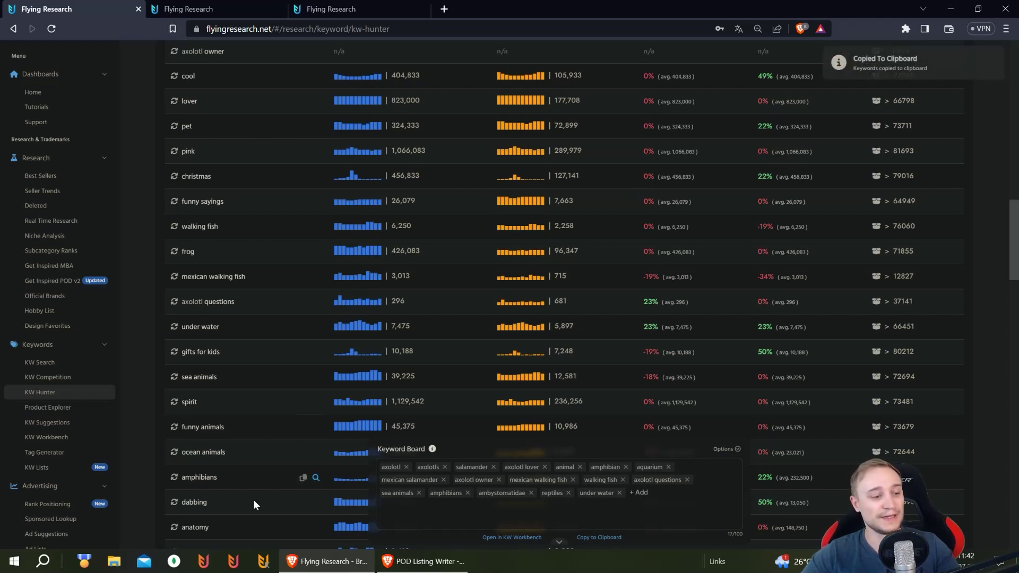
Append a comma and the full axolotl keyword list to the ChatGPT message and send it.
{"action": "left_click", "coordinate": [423, 560]}
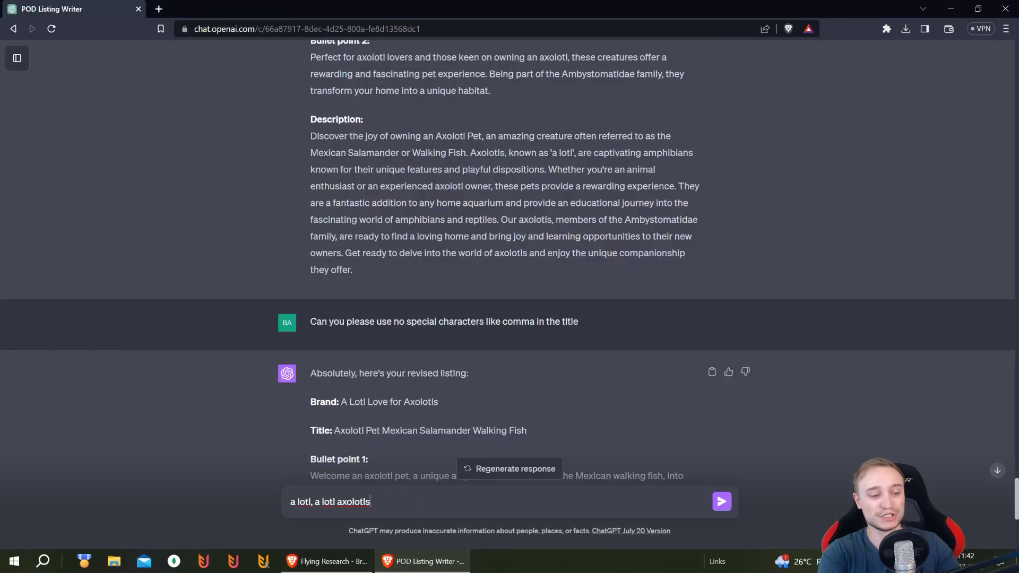
{"action": "type", "text": ","}
{"action": "key", "text": "ctrl+v"}
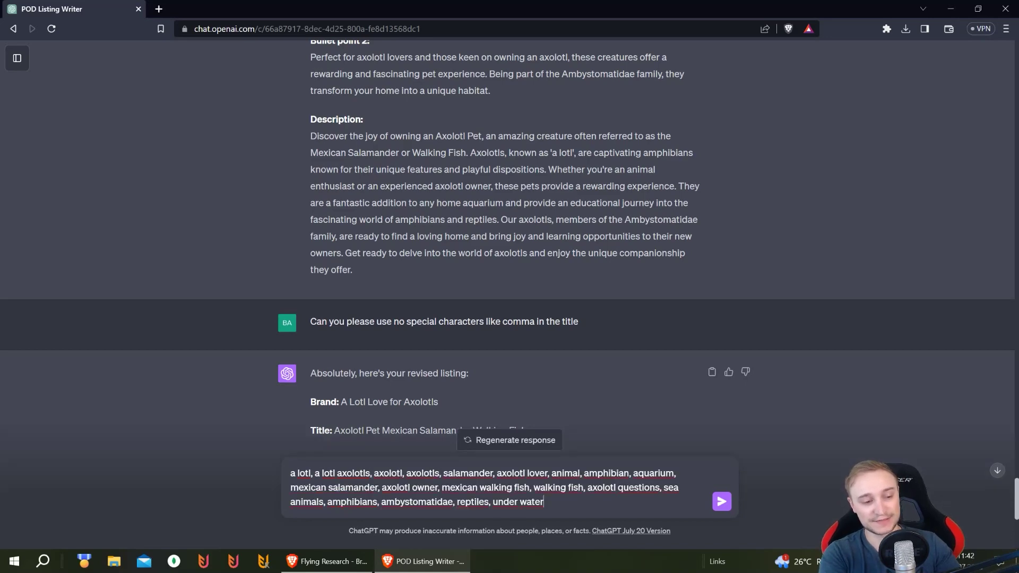
{"action": "scroll", "coordinate": [800, 397], "scroll_direction": "down", "scroll_amount": 7}
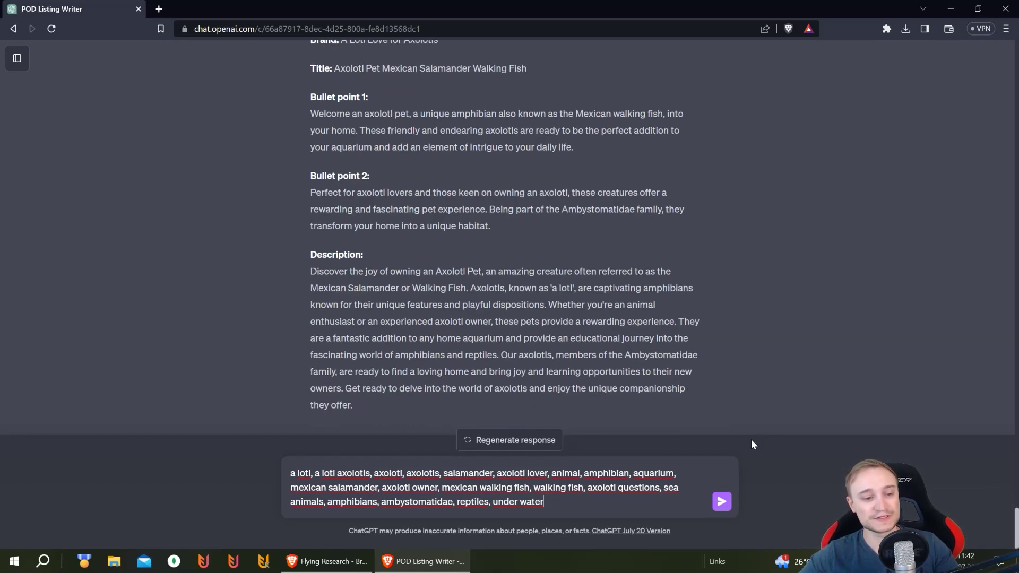
{"action": "left_click", "coordinate": [721, 502]}
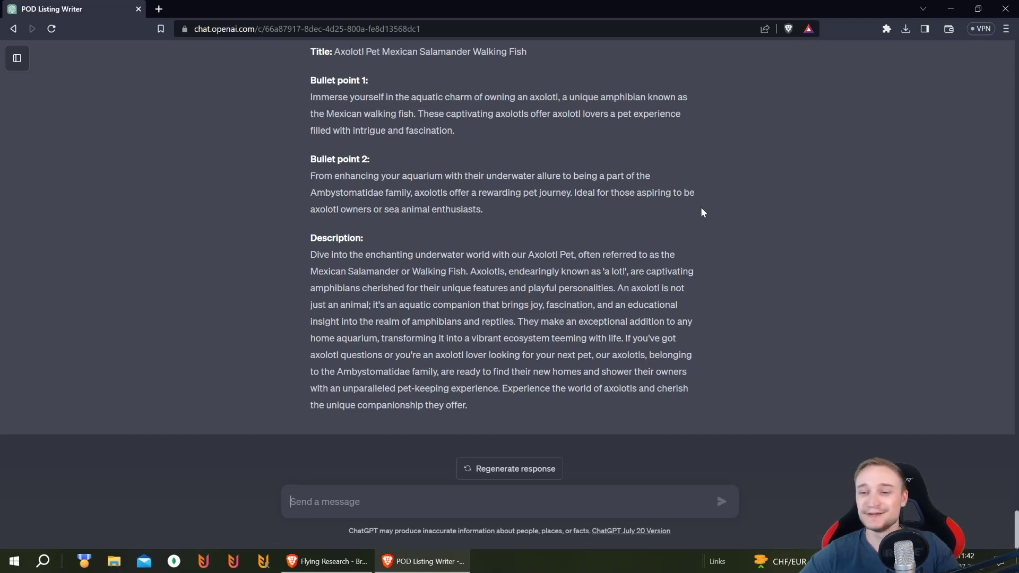
Review the new 'Axolotl Pet Mexican Salamander Walking Fish' listing, then return to the KW Hunter results.
{"action": "scroll", "coordinate": [708, 225], "scroll_direction": "up", "scroll_amount": 1}
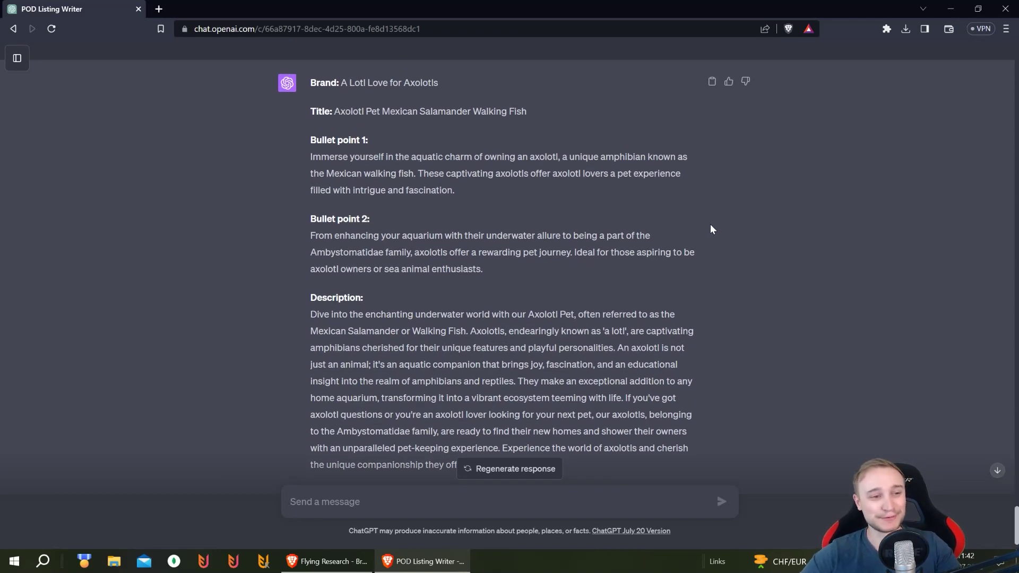
{"action": "scroll", "coordinate": [670, 205], "scroll_direction": "down", "scroll_amount": 2}
{"action": "scroll", "coordinate": [671, 193], "scroll_direction": "up", "scroll_amount": 2}
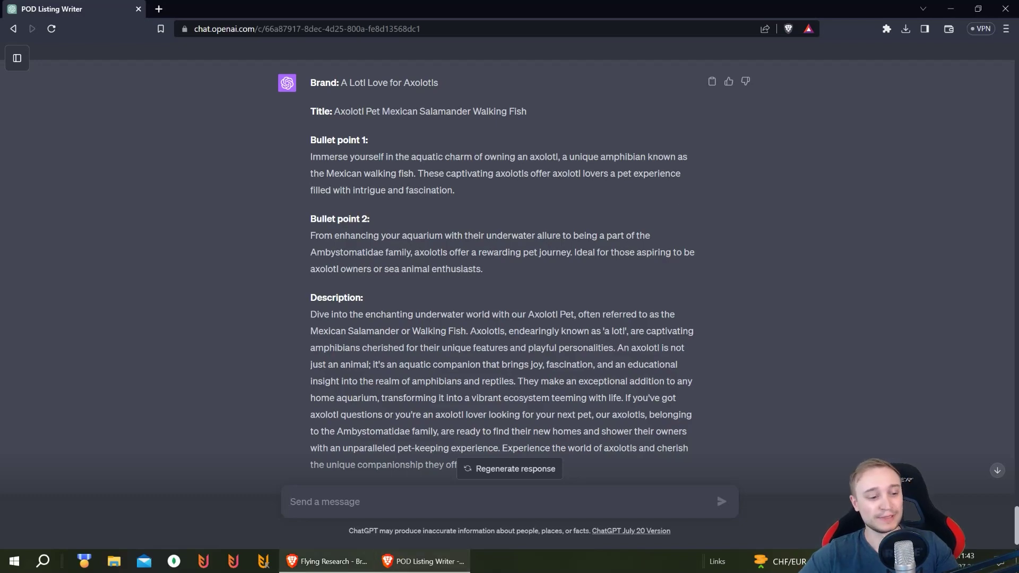
{"action": "left_click", "coordinate": [326, 561]}
{"action": "scroll", "coordinate": [642, 305], "scroll_direction": "up", "scroll_amount": 10}
Check the Flying Upload home and Best Sellers pages, then return to the 'A Lotl Love for Axolotls' listing.
{"action": "scroll", "coordinate": [875, 100], "scroll_direction": "up", "scroll_amount": 1}
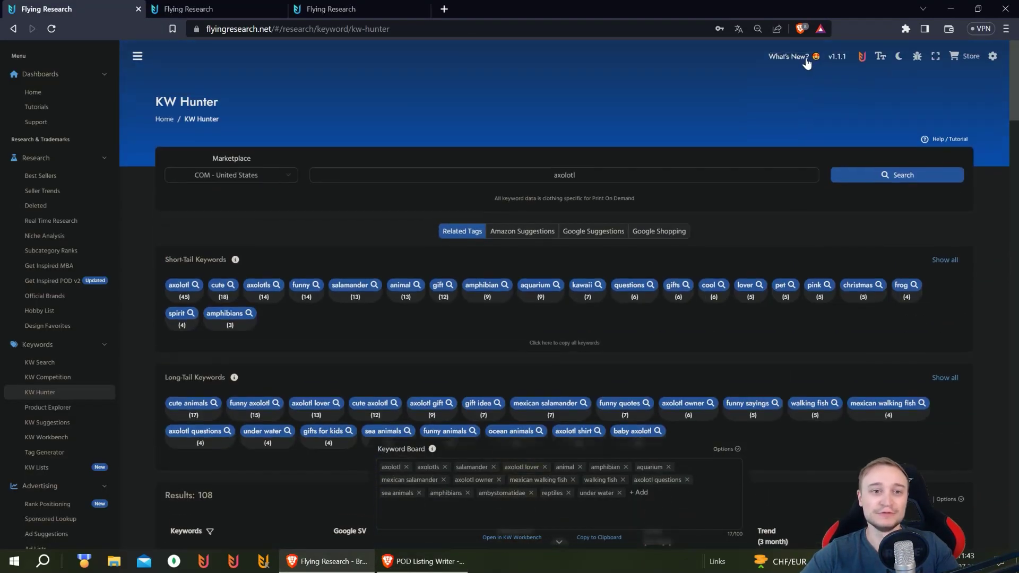
{"action": "left_click", "coordinate": [862, 56]}
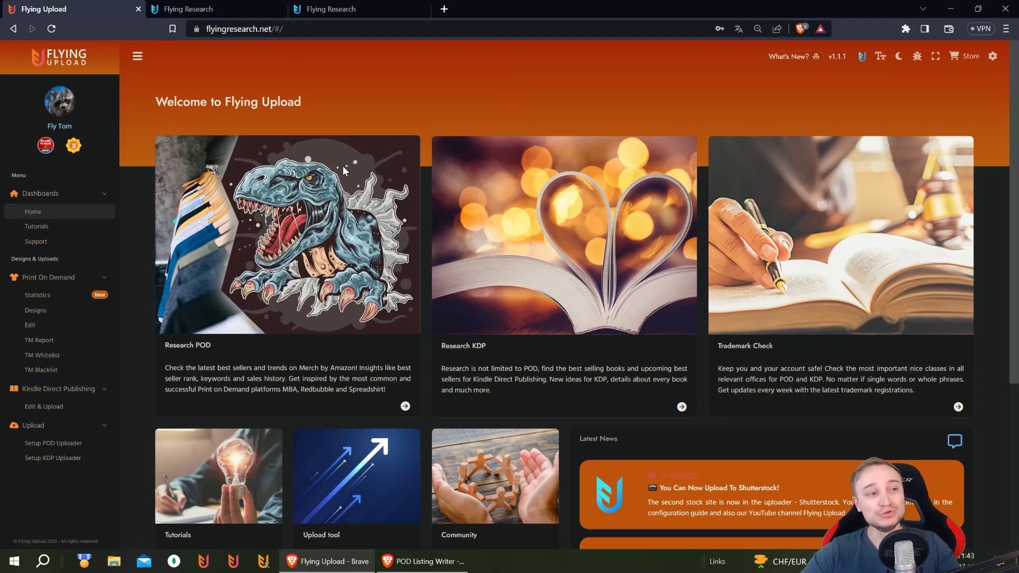
{"action": "left_click", "coordinate": [191, 9]}
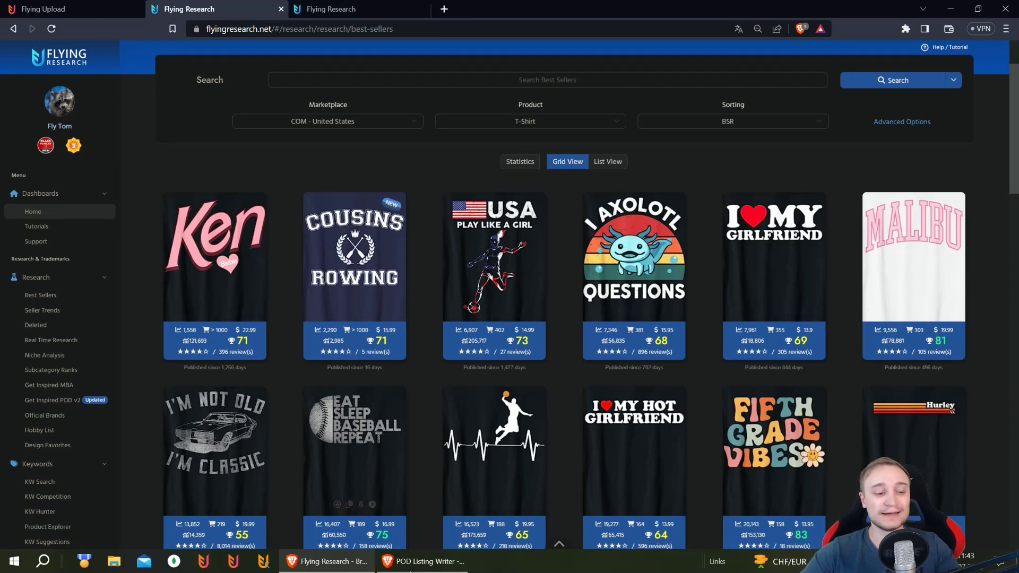
{"action": "left_click", "coordinate": [421, 560]}
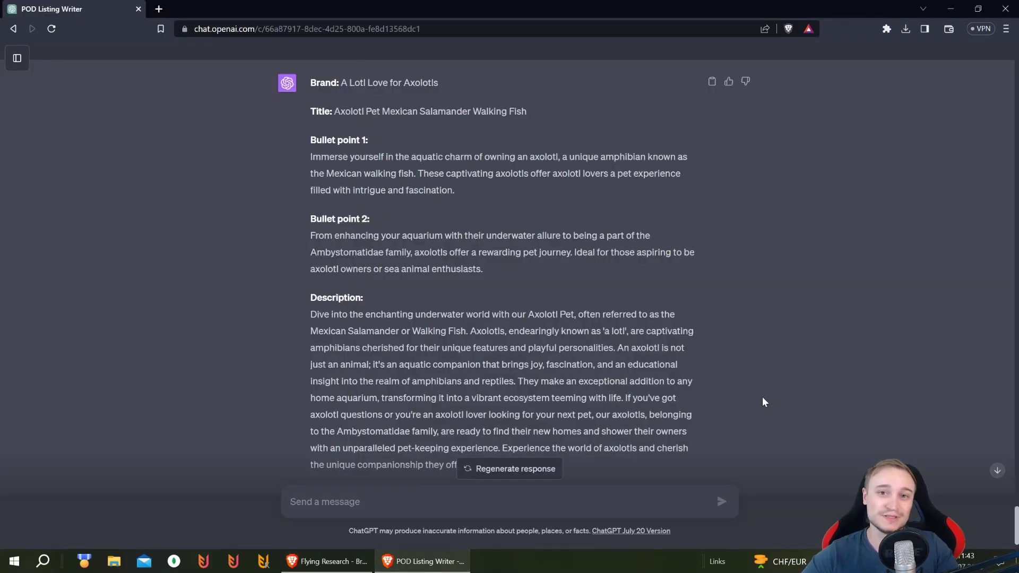